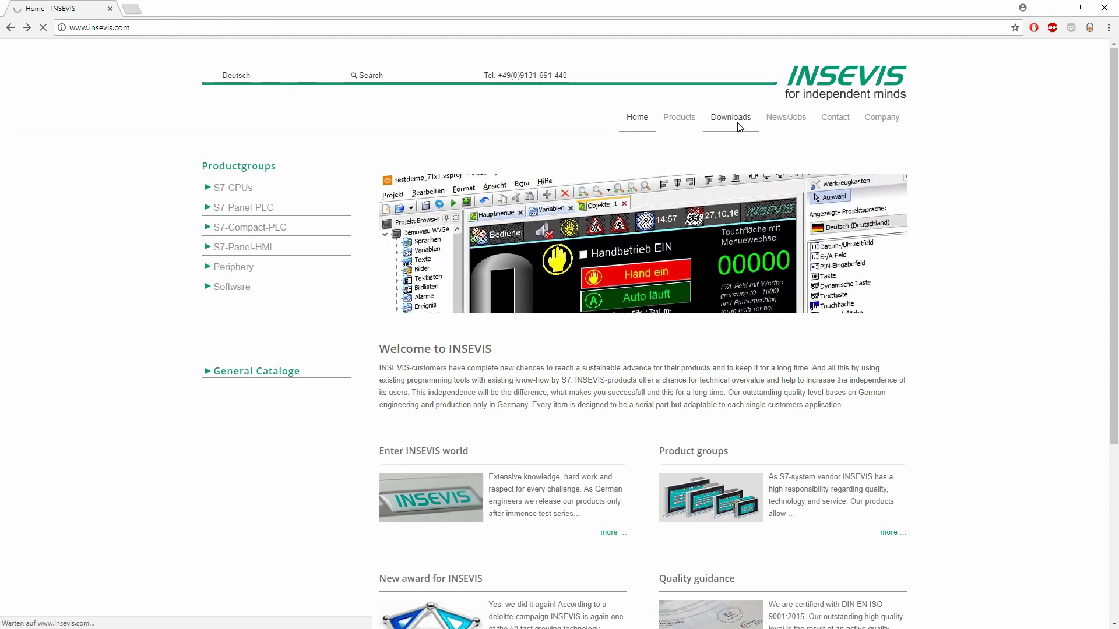
# Step: Download the RemoteStage 1.0.4.33 ZIP from the downloads page of the INSEVIS website and minimise the browser
pyautogui.click(738, 128)
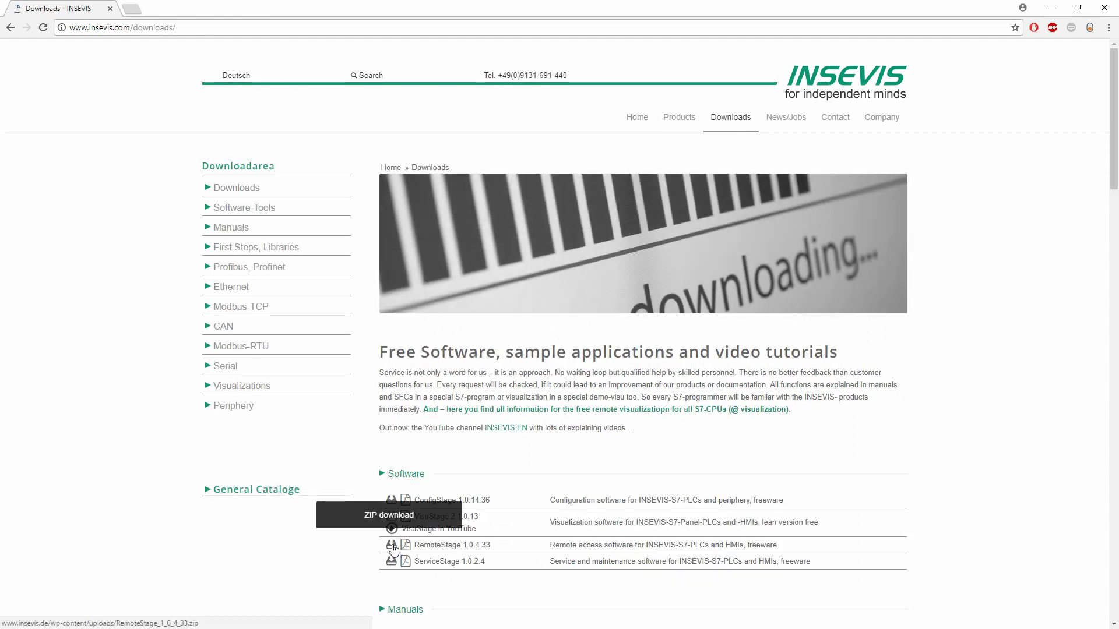
pyautogui.click(392, 545)
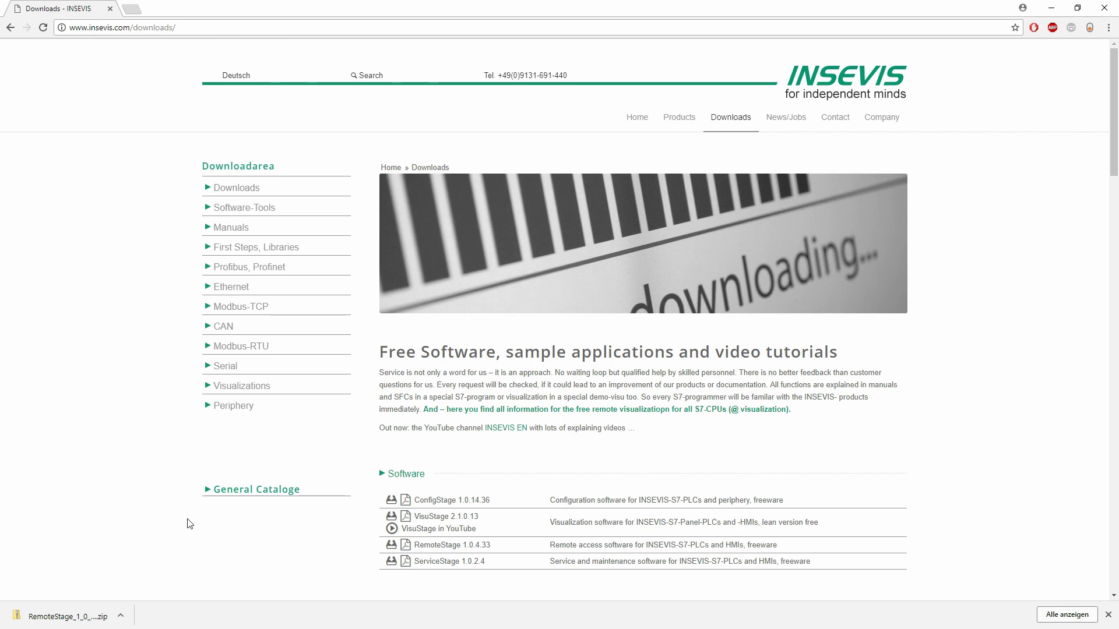
pyautogui.click(1051, 8)
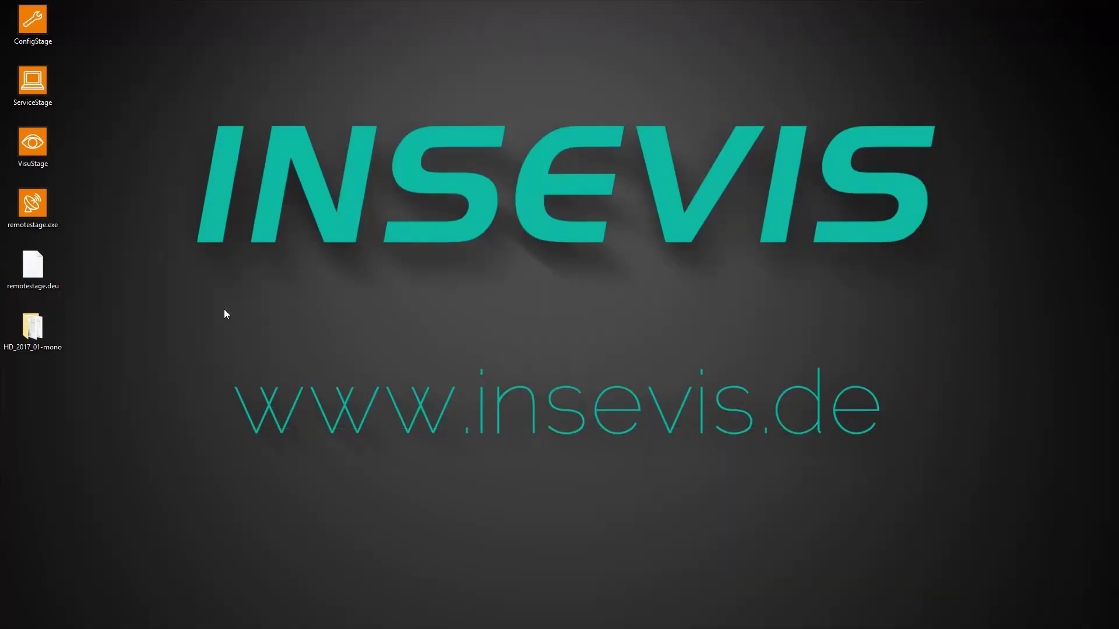
# Step: Launch RemoteStage from the desktop and maximise its window
pyautogui.click(27, 207)
pyautogui.doubleClick(27, 207)
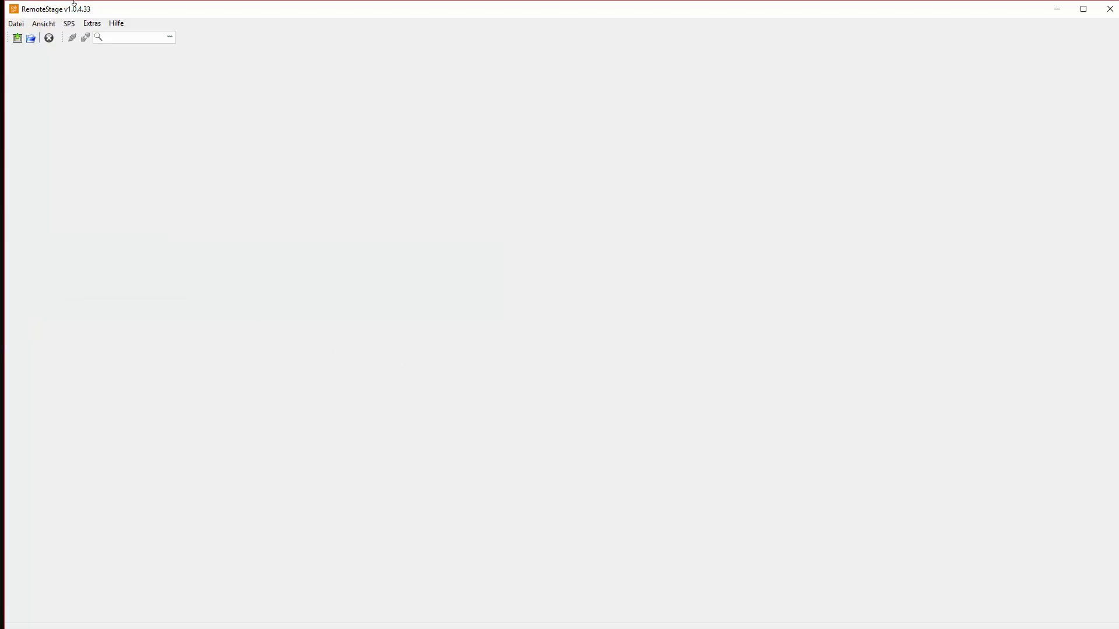
pyautogui.doubleClick(70, 12)
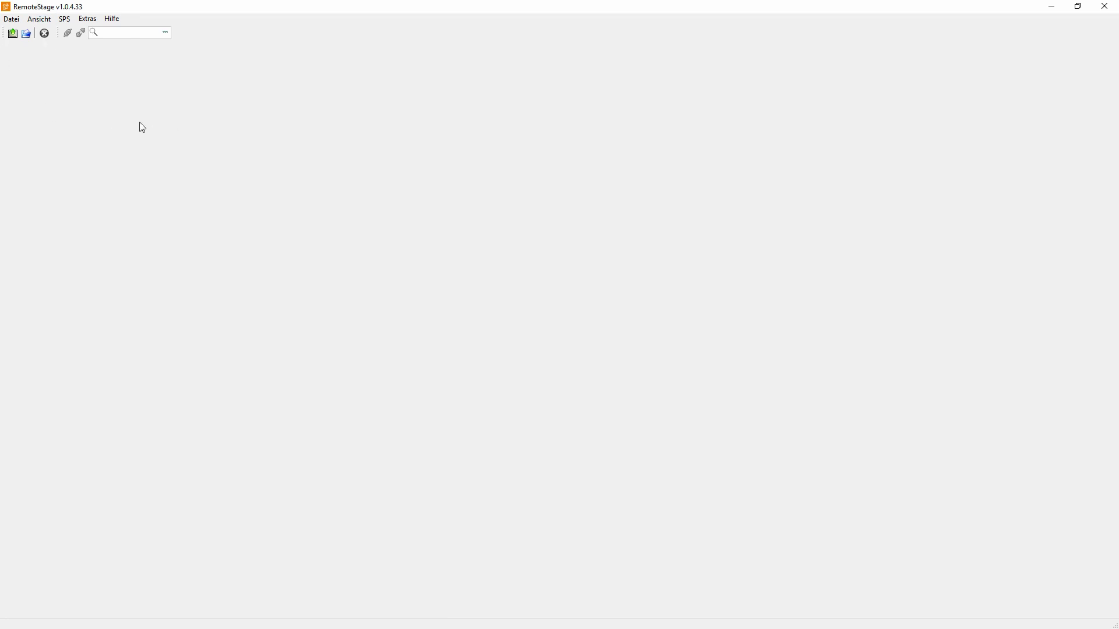
# Step: Open the visualization binary HD_2017_01-mono.vsbin from the HD_2017_01-mono folder on the desktop
pyautogui.click(27, 34)
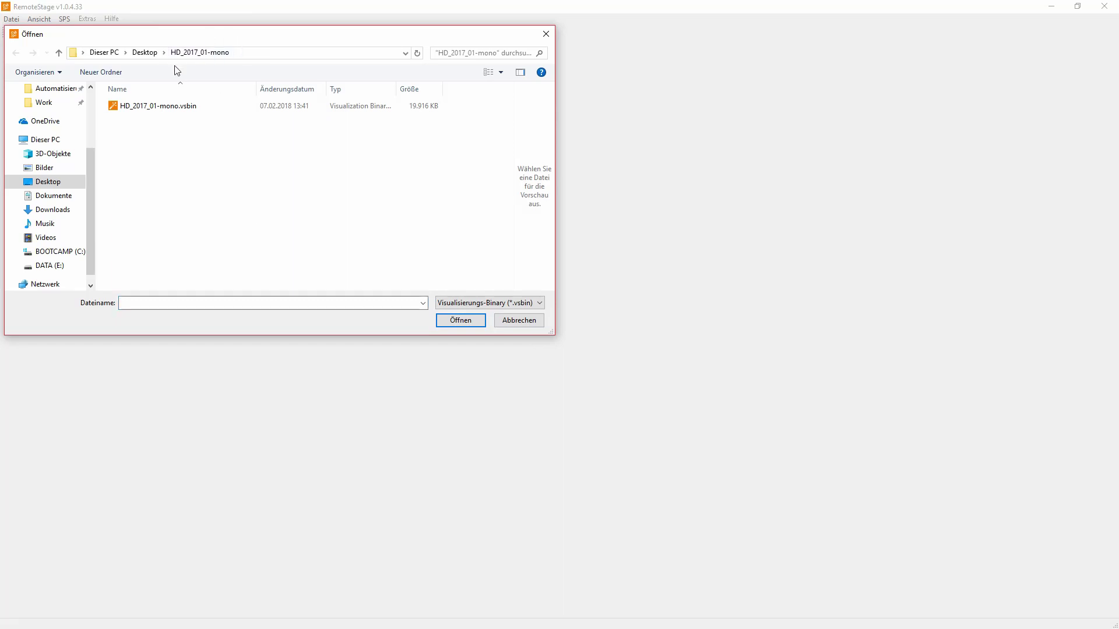
pyautogui.click(169, 107)
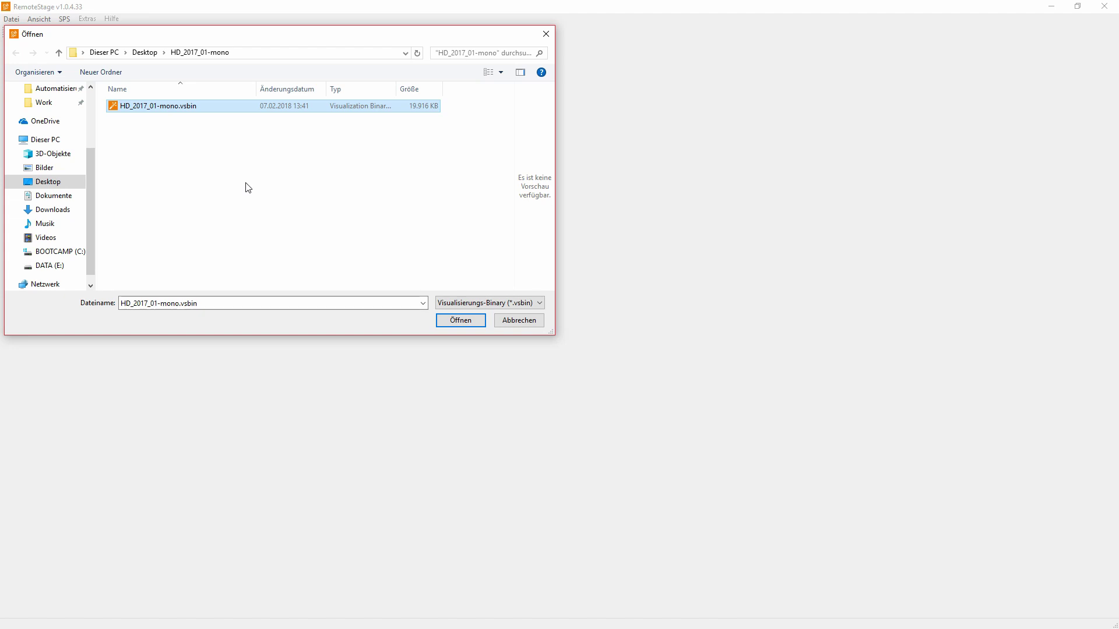
pyautogui.doubleClick(178, 109)
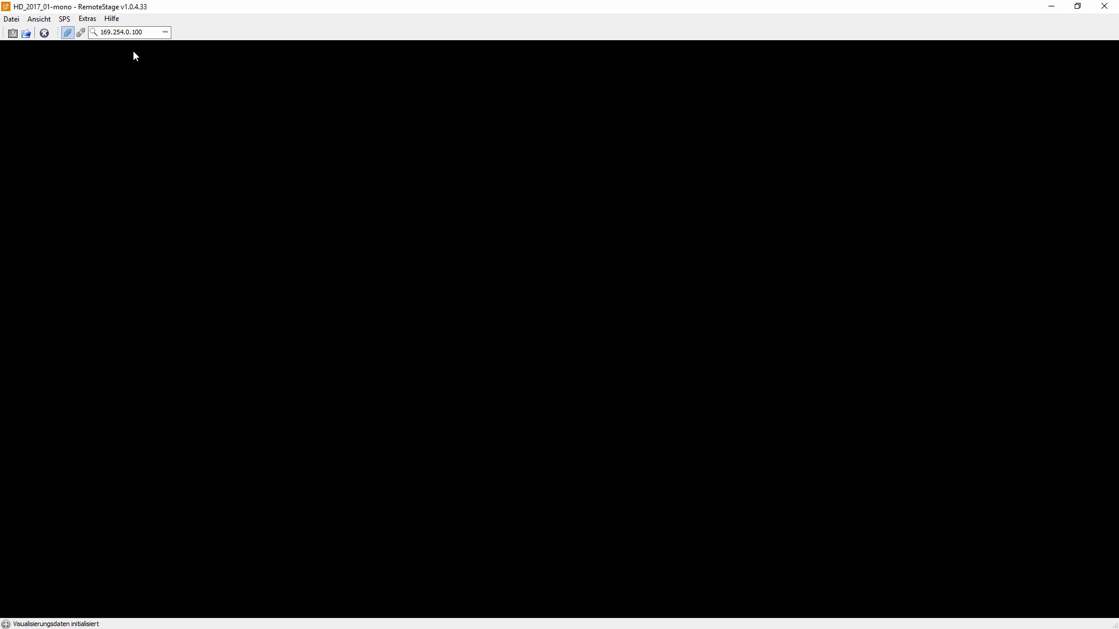
# Step: Search for reachable devices over the Intel(R) 82574L-Gigabit-Netzwerkverbindung interface, choose the INSEVIS PC717T and connect to it
pyautogui.click(94, 34)
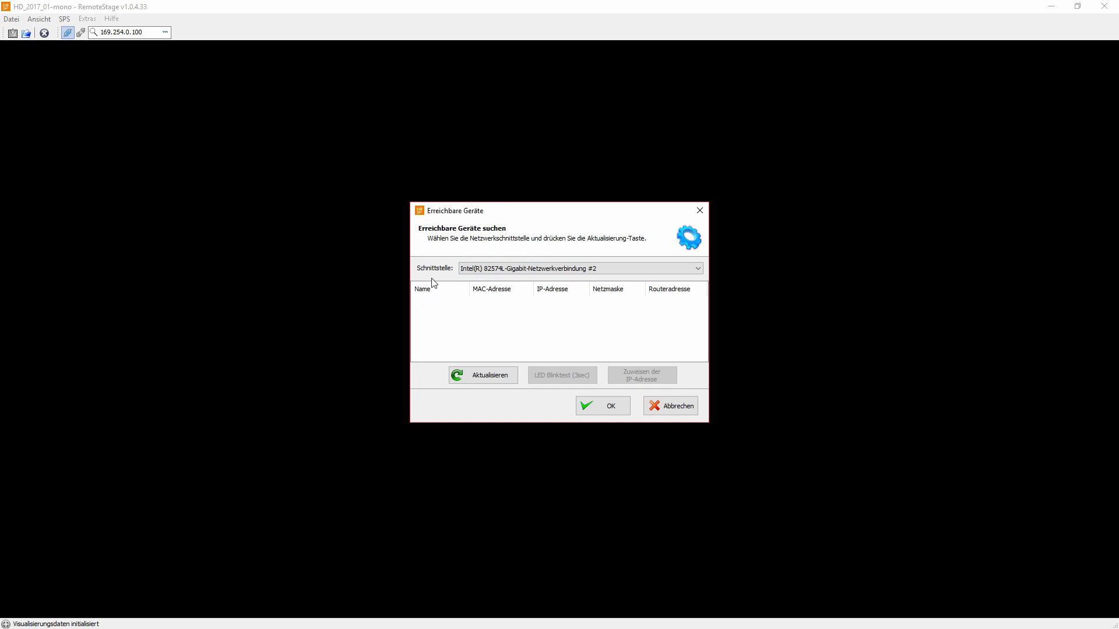
pyautogui.click(524, 270)
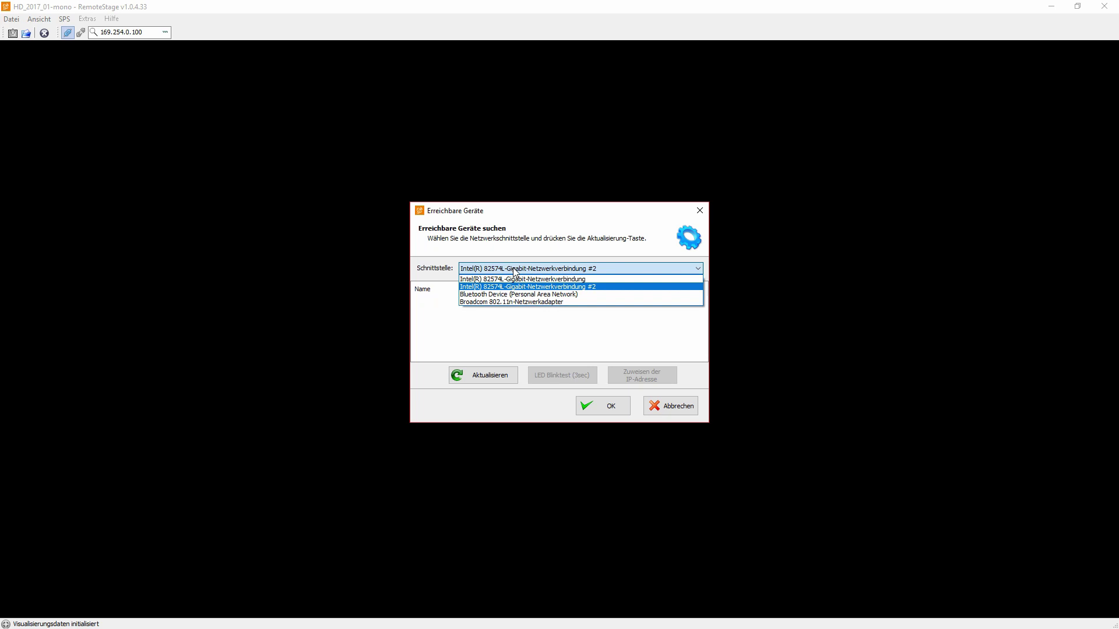
pyautogui.click(557, 280)
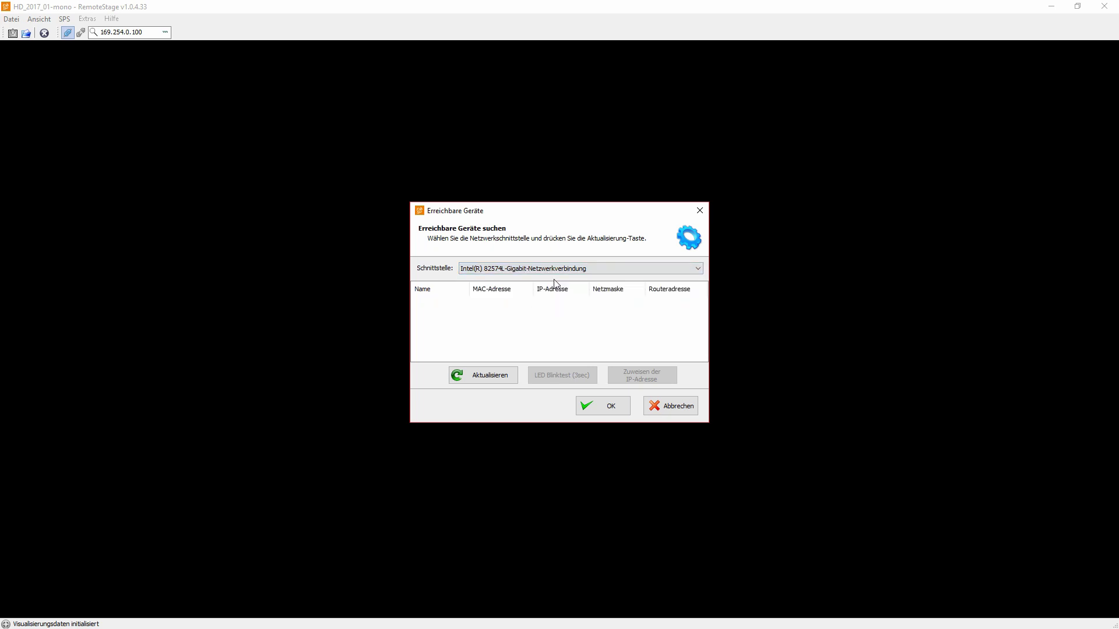
pyautogui.click(494, 377)
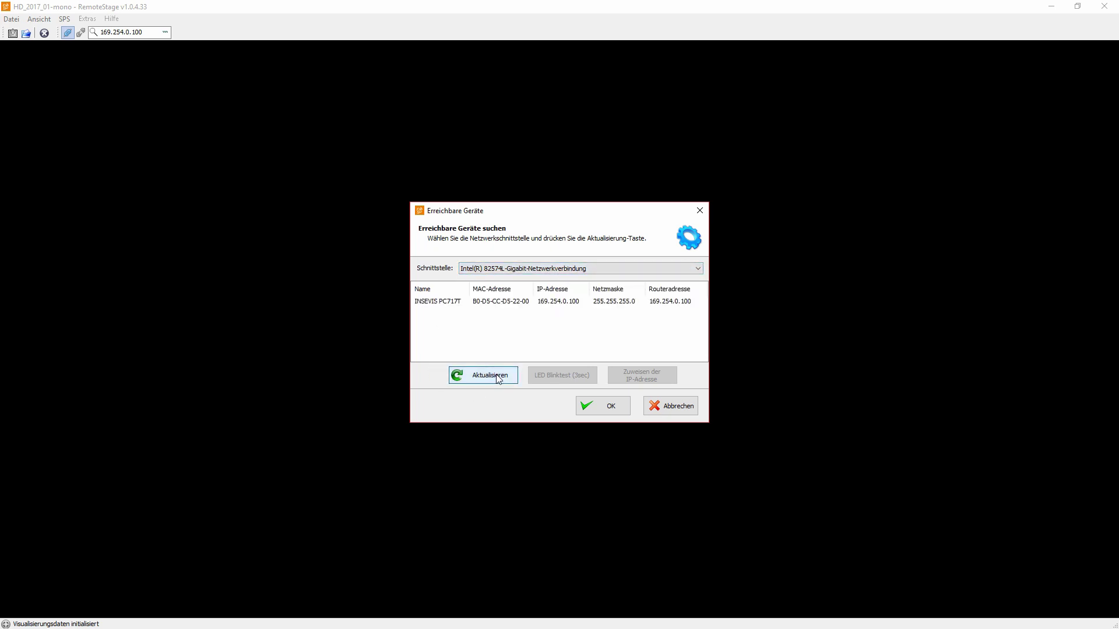
pyautogui.click(460, 303)
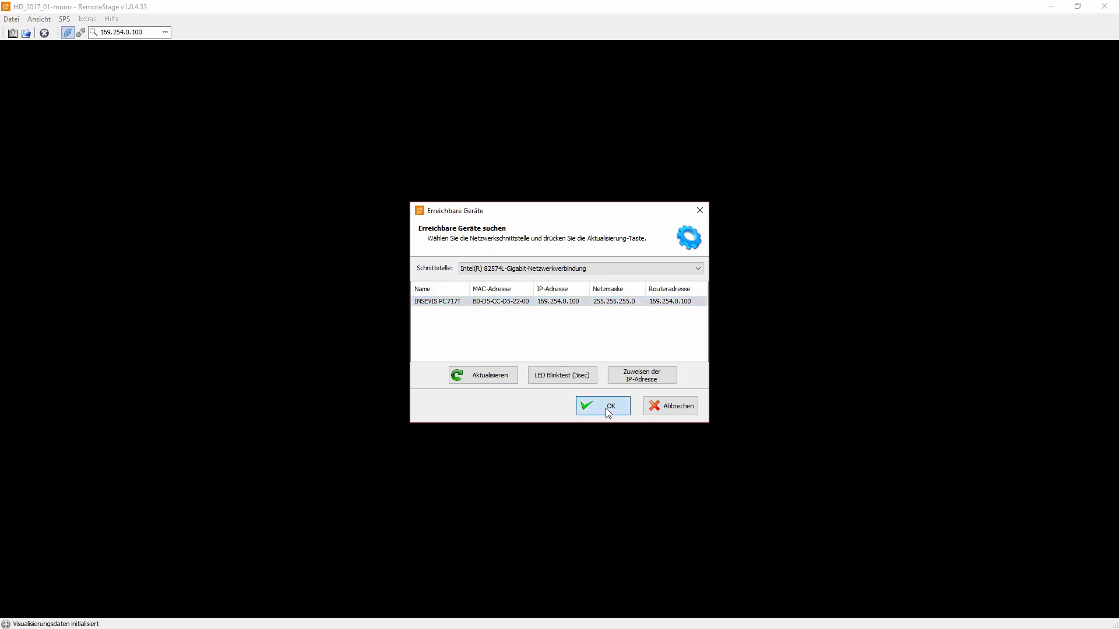
pyautogui.click(605, 407)
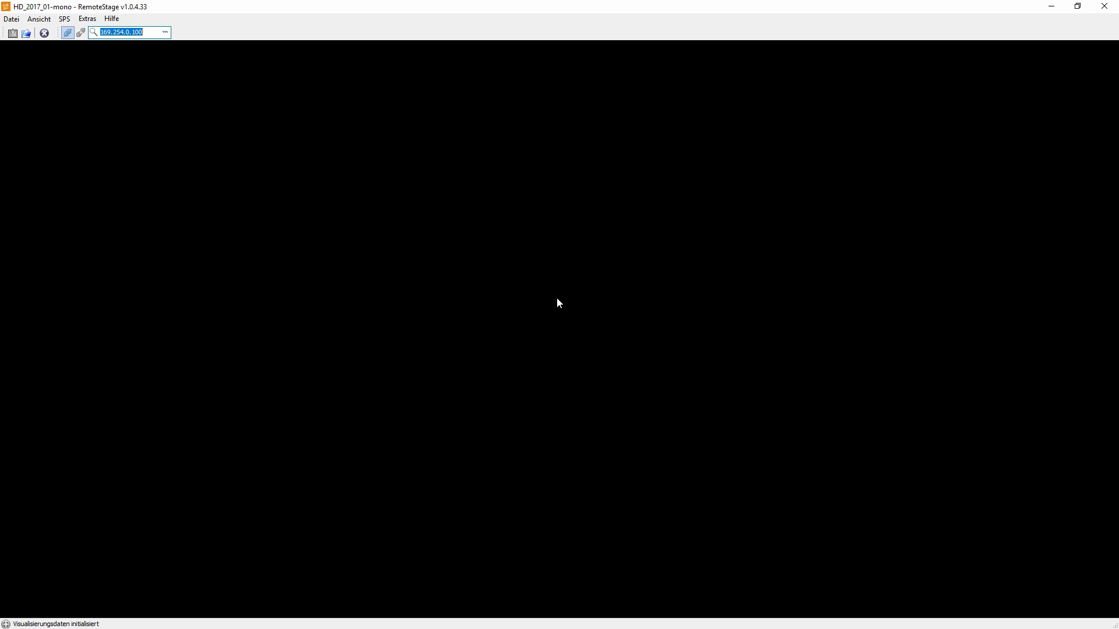
pyautogui.click(67, 35)
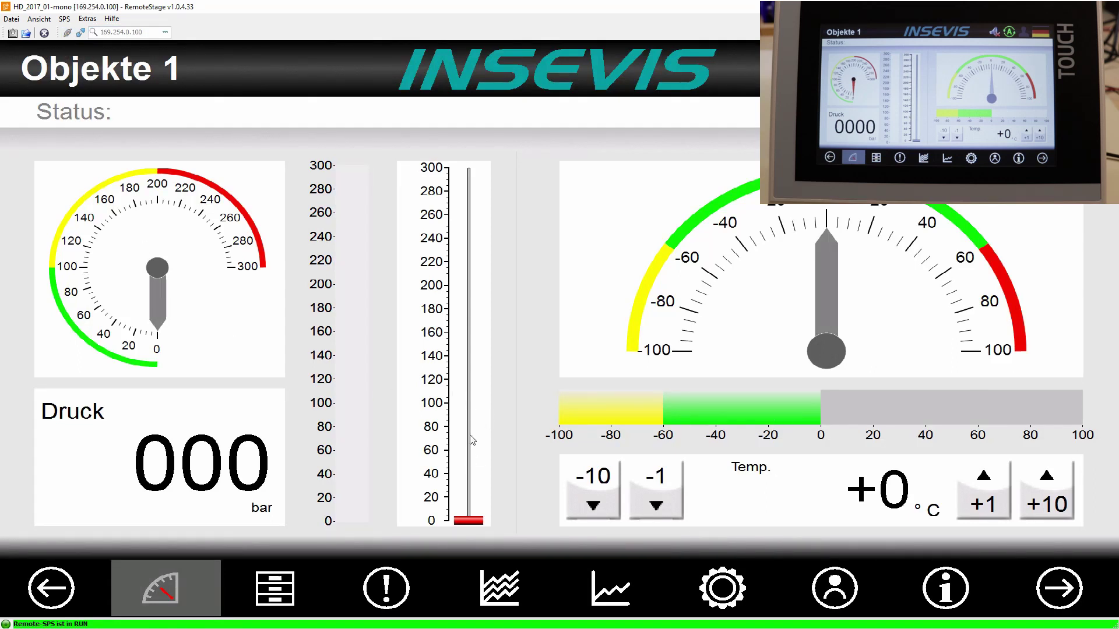
# Step: Raise the pressure slider to 125 and on to 205 bar, and lower the temperature repeatedly in steps of 10 °C
pyautogui.click(471, 374)
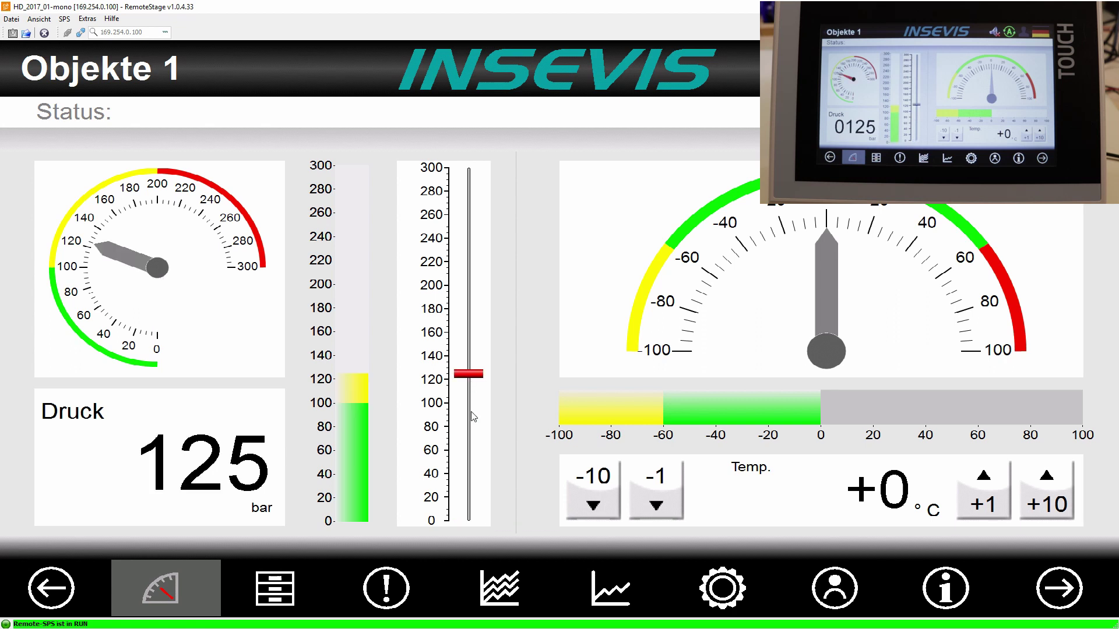
pyautogui.moveTo(474, 416); pyautogui.dragTo(470, 280)
pyautogui.click(594, 495)
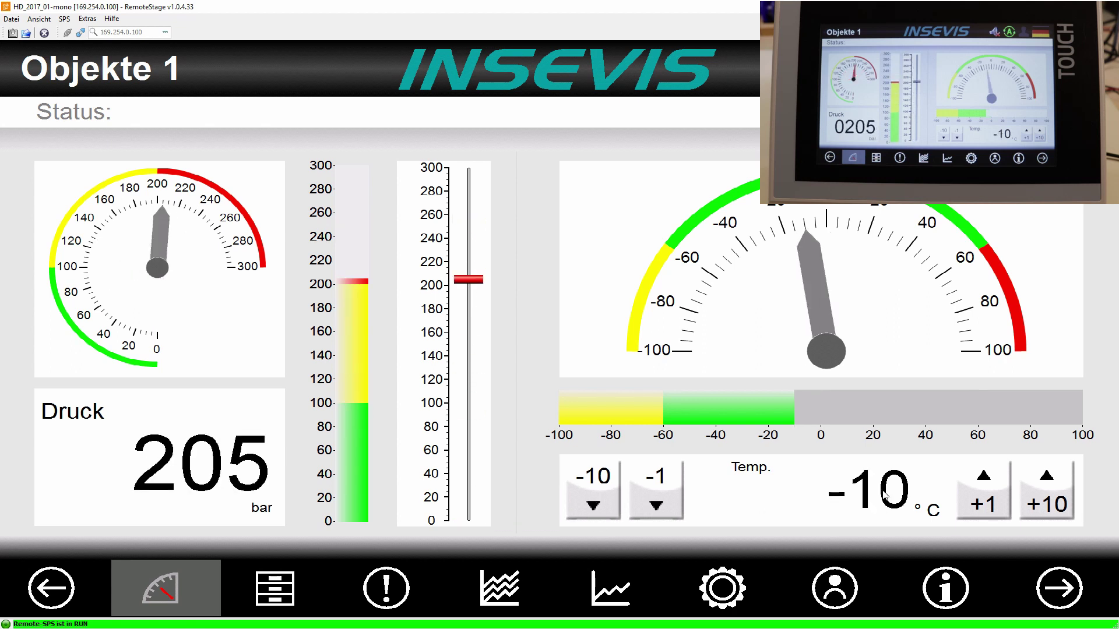
pyautogui.click(593, 496)
pyautogui.click(594, 496)
pyautogui.click(593, 495)
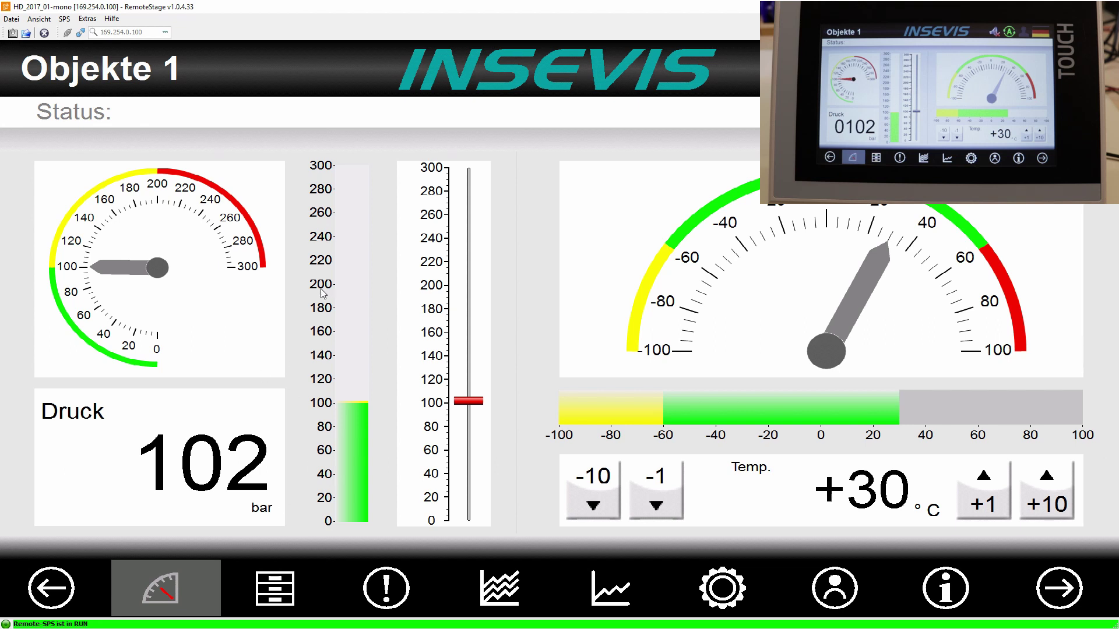
# Step: Examine the Rezepturen and Meldungen pages of the remote visualization and return to the Objekte 1 page
pyautogui.click(282, 590)
pyautogui.click(382, 595)
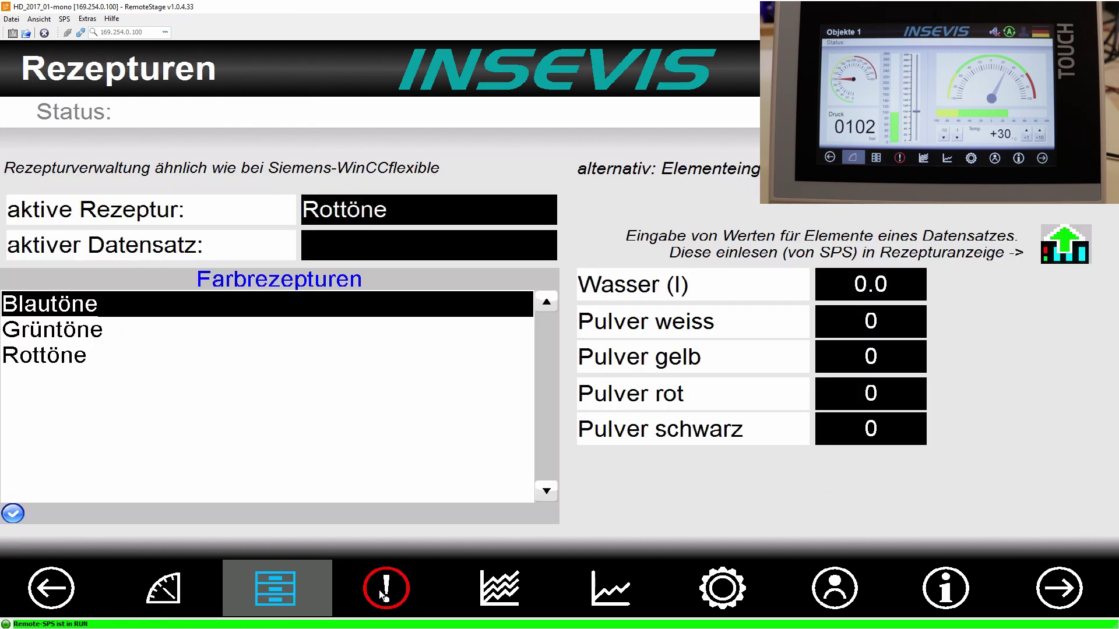
pyautogui.click(492, 589)
pyautogui.click(373, 586)
pyautogui.click(276, 589)
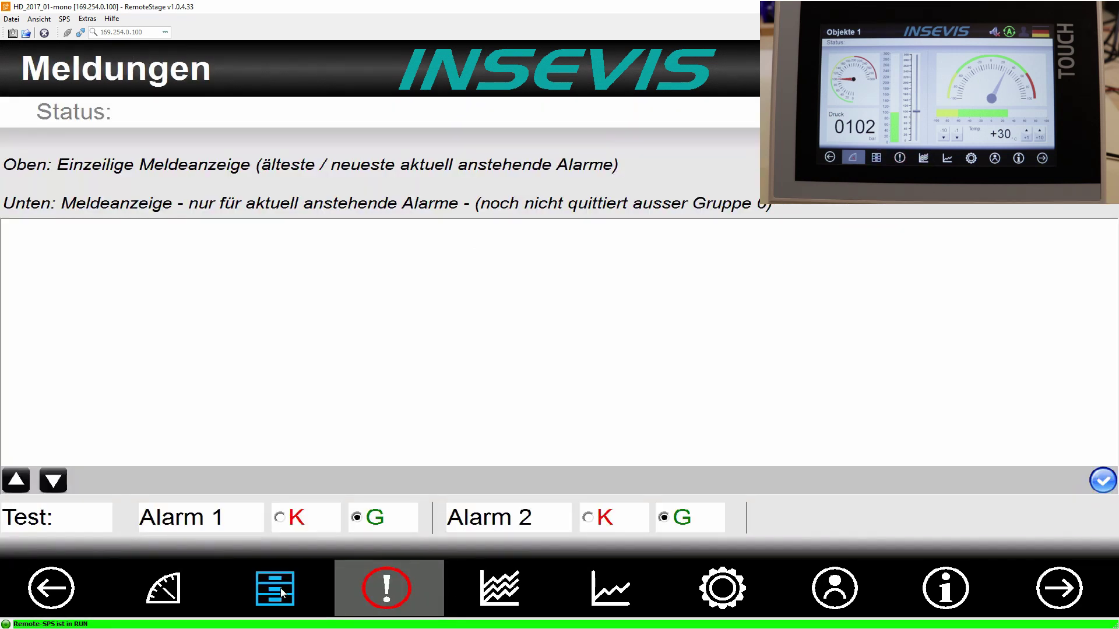
pyautogui.click(163, 583)
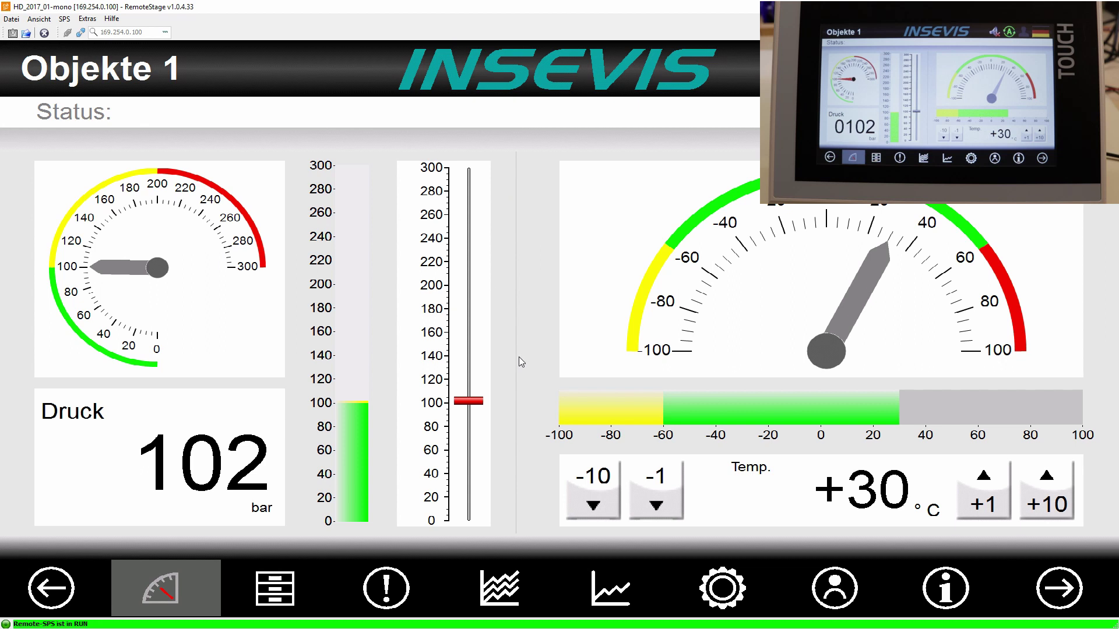
pyautogui.click(281, 590)
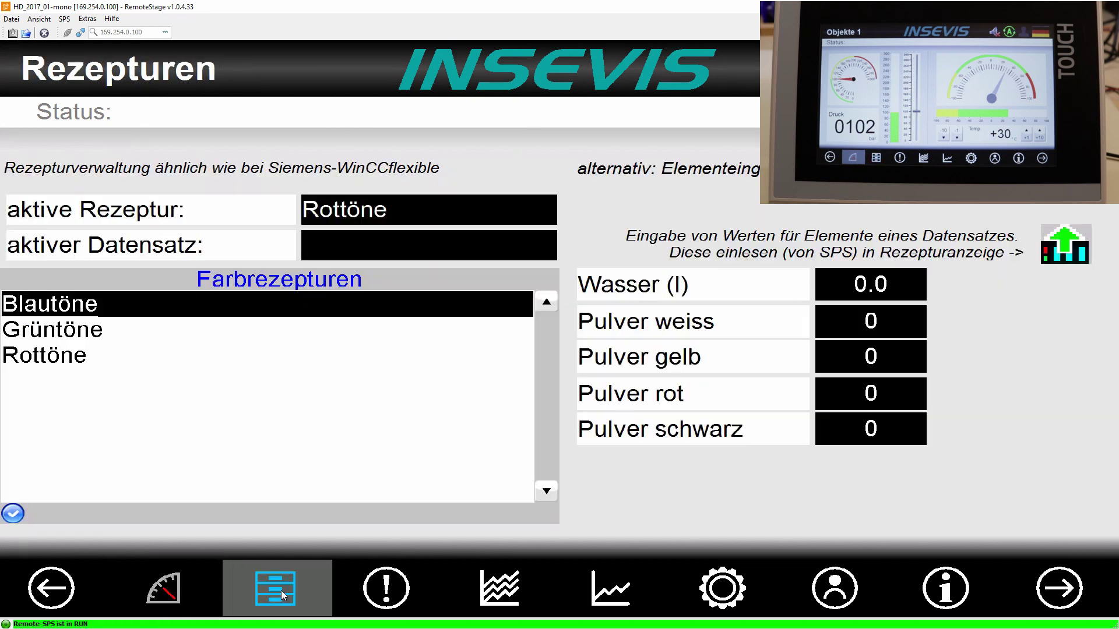
pyautogui.click(181, 597)
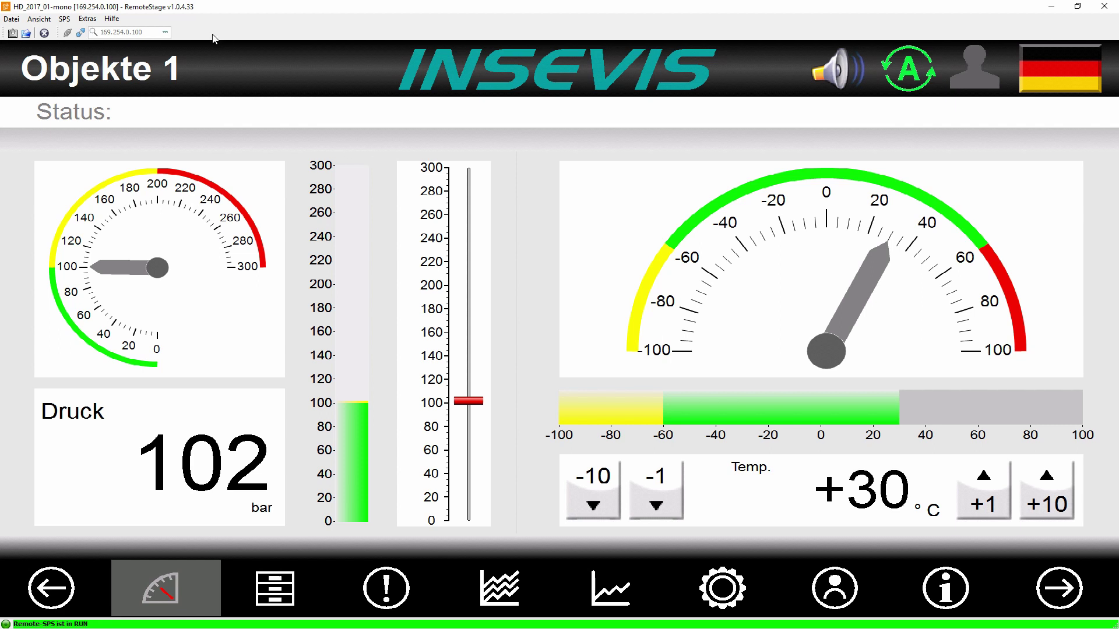
# Step: Switch to archive mode, maximise its window and load all archives from the controller at 169.254.0.100
pyautogui.click(48, 21)
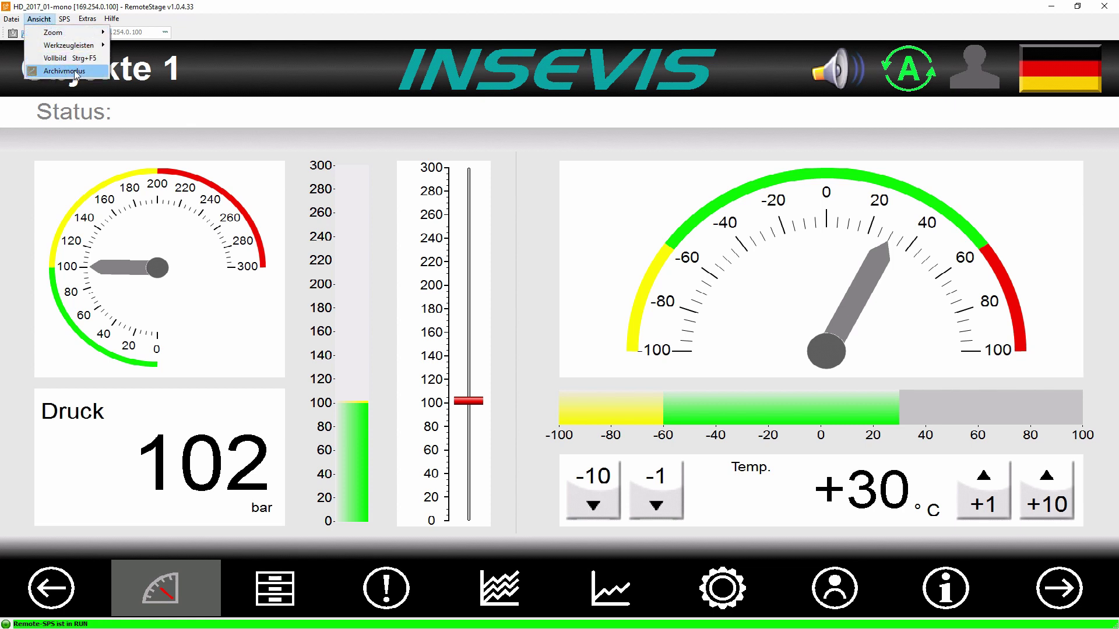
pyautogui.click(75, 73)
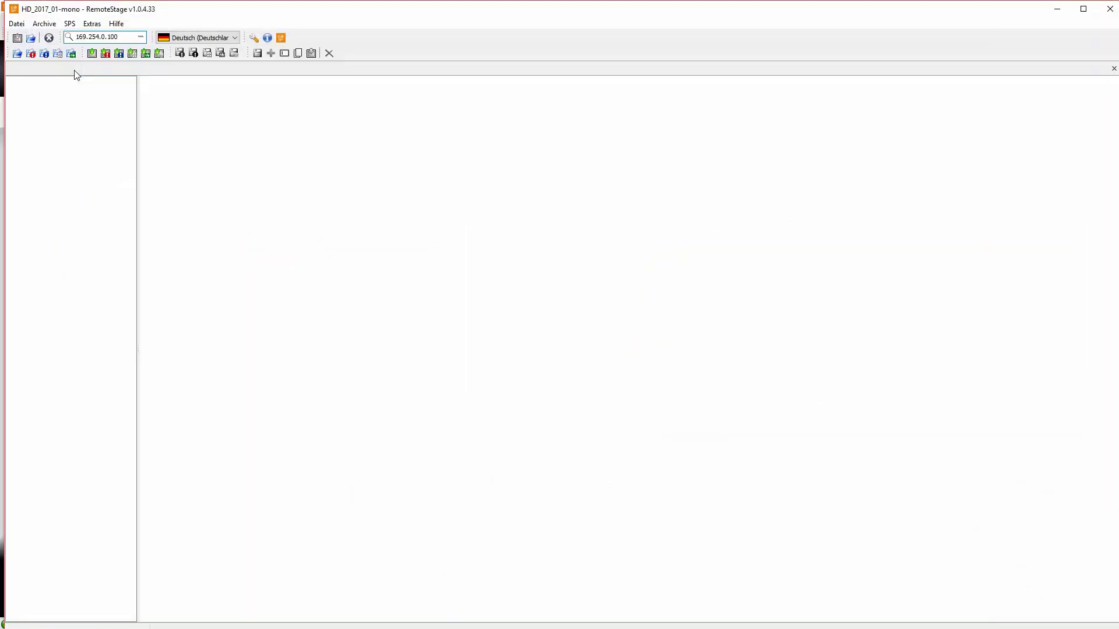
pyautogui.doubleClick(157, 10)
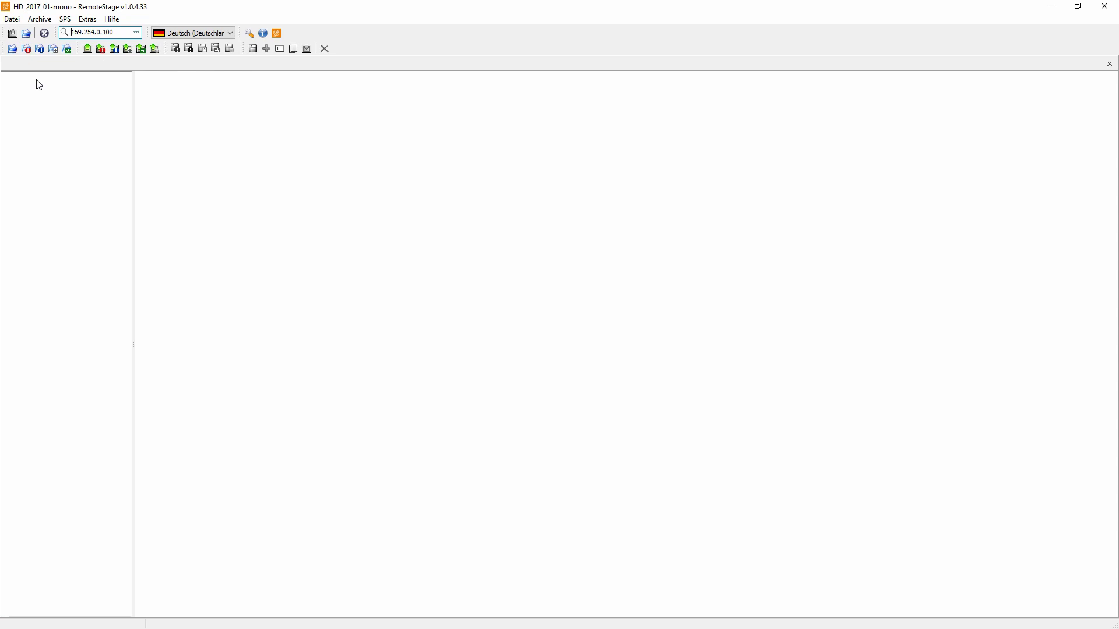
pyautogui.click(88, 51)
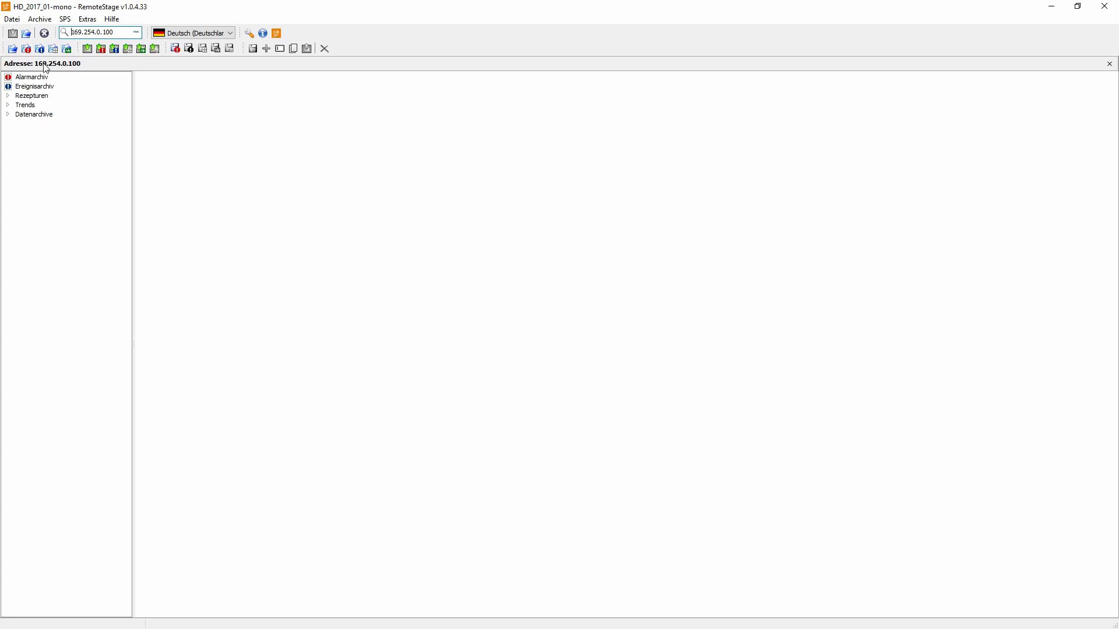
# Step: Expand the recipes and view the element values of the TEST record under Rezeptur_Rot
pyautogui.click(8, 97)
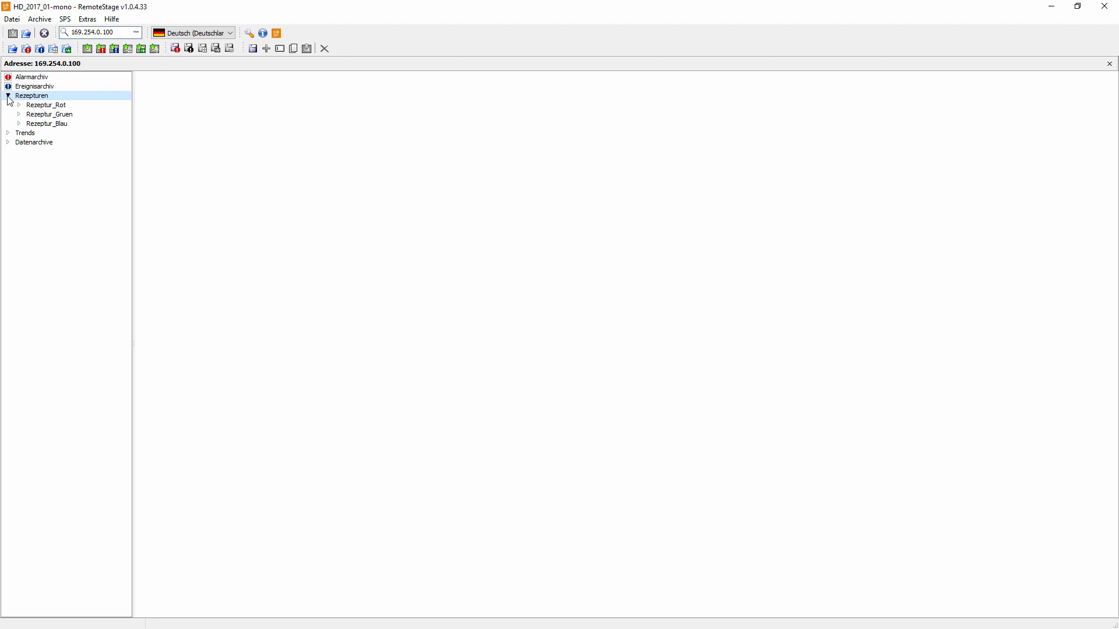
pyautogui.doubleClick(60, 107)
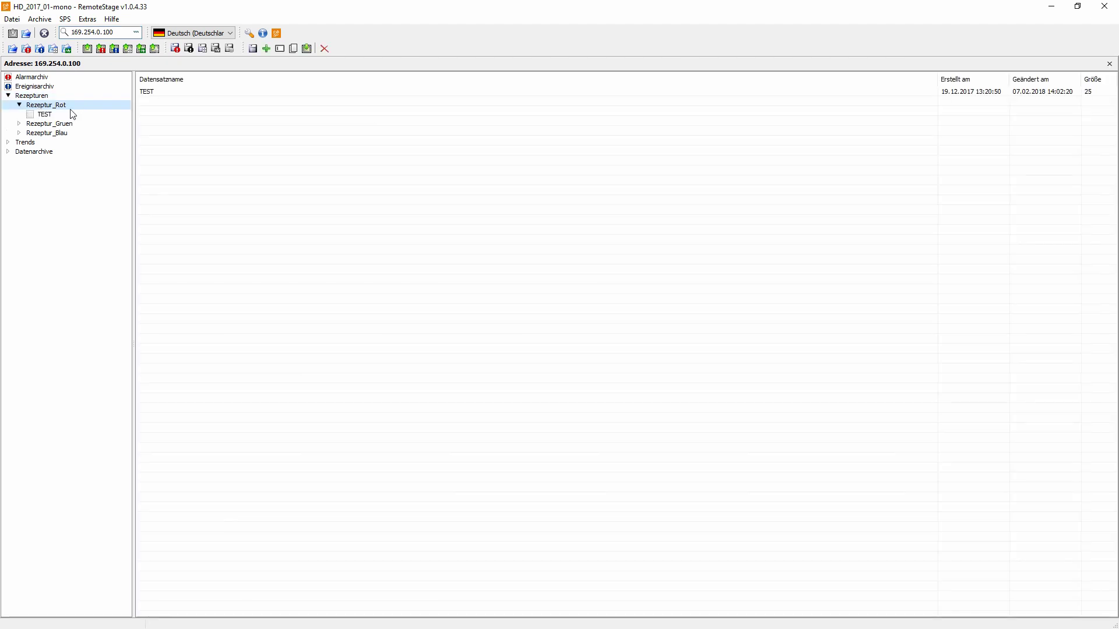
pyautogui.click(48, 115)
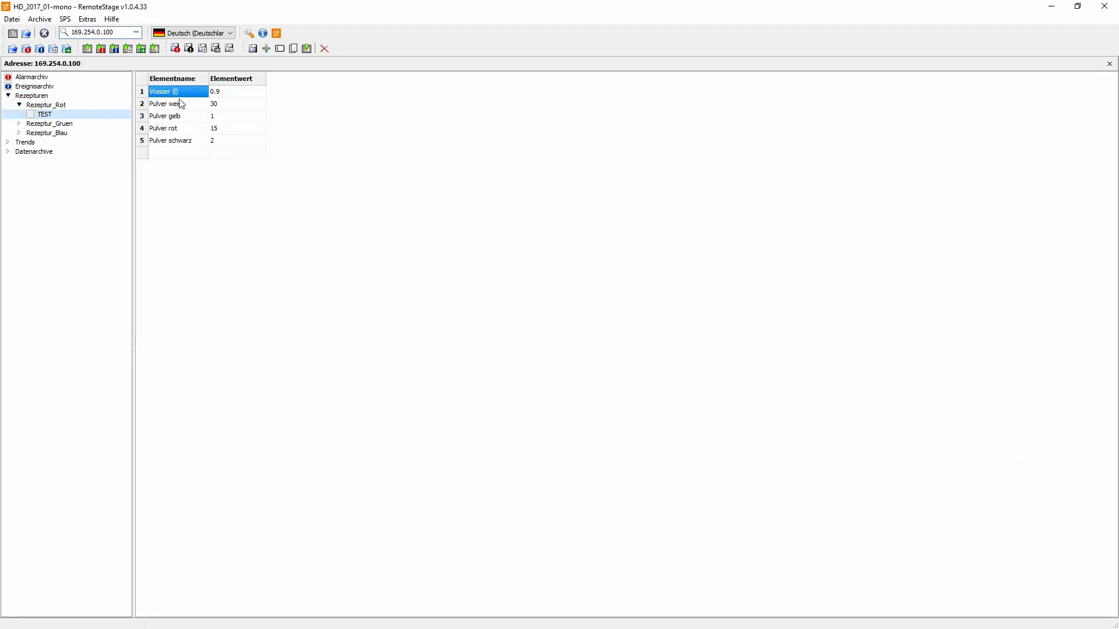
pyautogui.press('Tab')
pyautogui.press('Down')
pyautogui.press('Down')
pyautogui.press('Down')
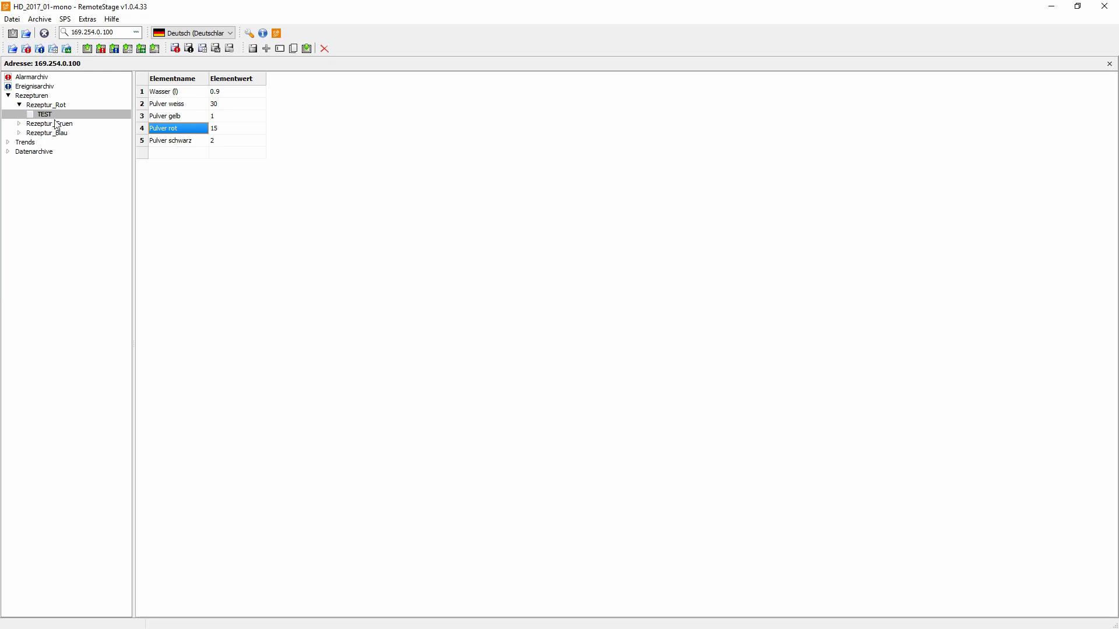
# Step: Expand the trends and display the curve of the Druck trend
pyautogui.doubleClick(29, 143)
pyautogui.click(37, 152)
pyautogui.click(487, 348)
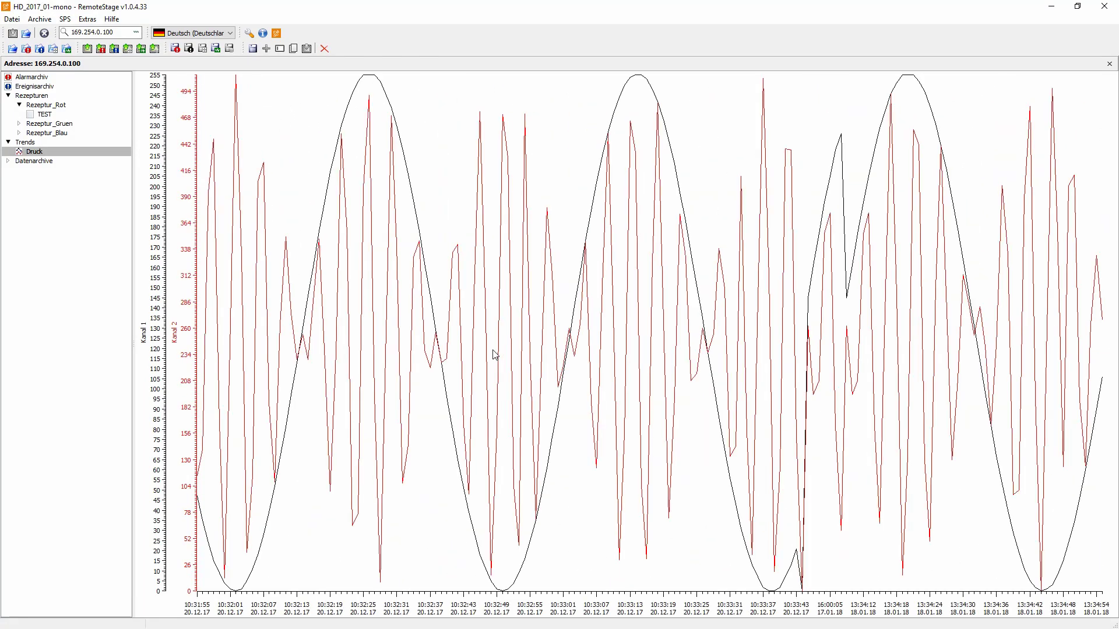
# Step: View the list of data archives and collapse the Trends group
pyautogui.click(35, 161)
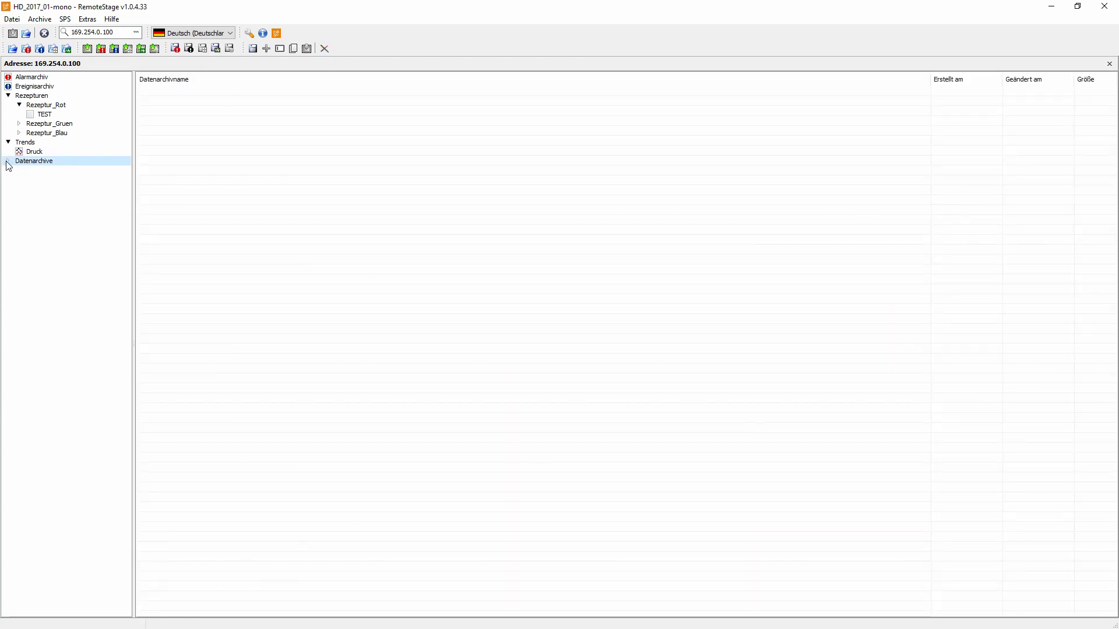
pyautogui.click(45, 143)
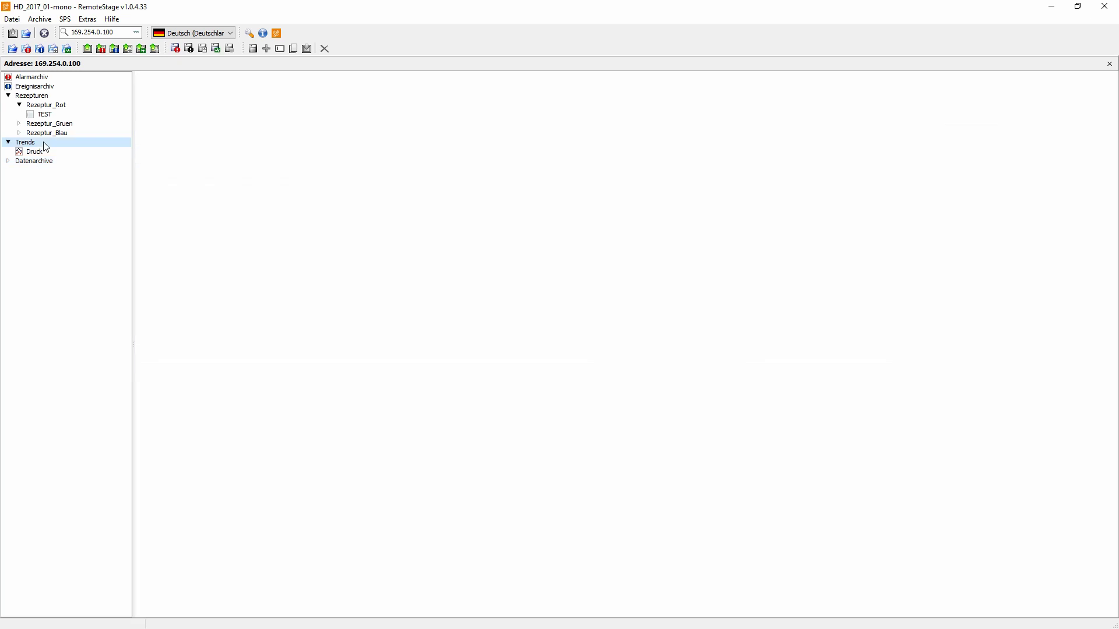
pyautogui.doubleClick(45, 143)
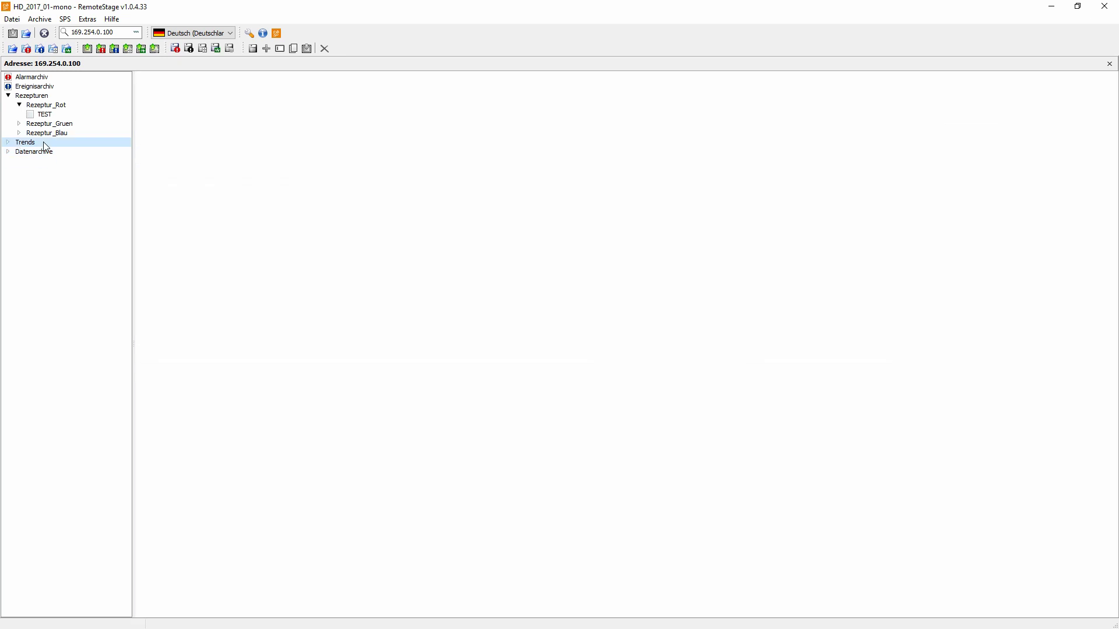
# Step: Browse the Rezeptur_Rot recipe's record list and reopen its TEST record to show the element names and values
pyautogui.click(39, 97)
pyautogui.click(45, 105)
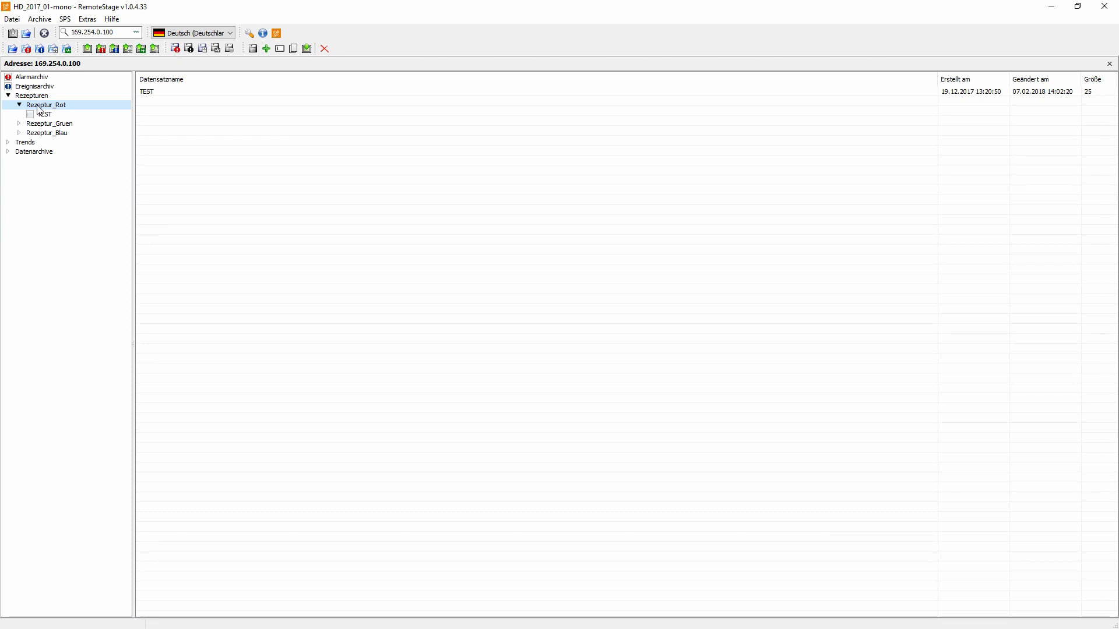
pyautogui.click(32, 114)
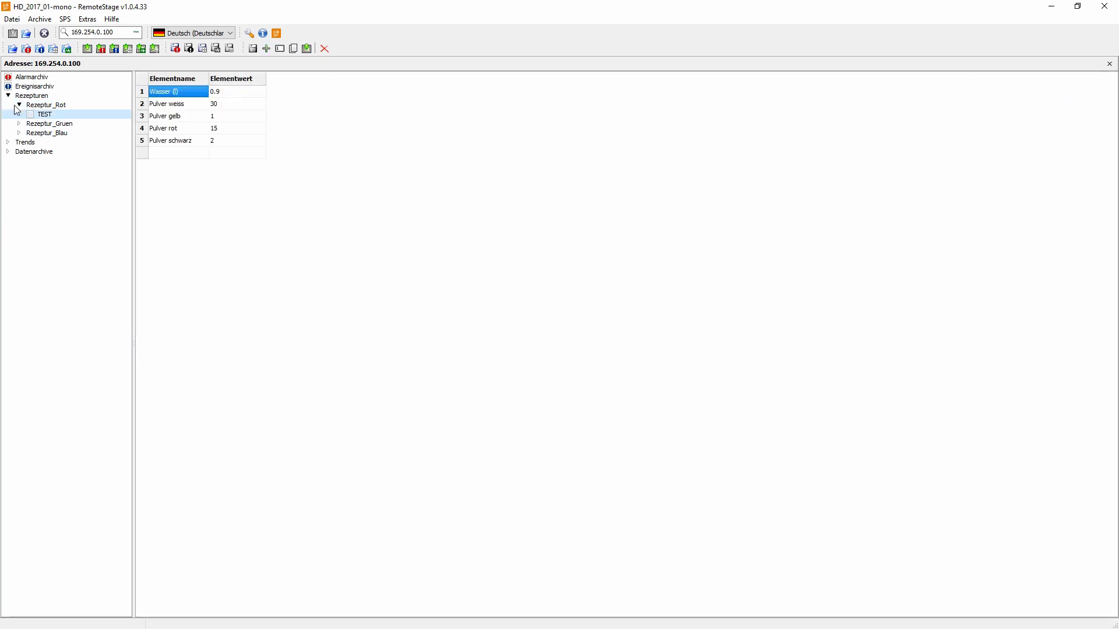
pyautogui.doubleClick(27, 103)
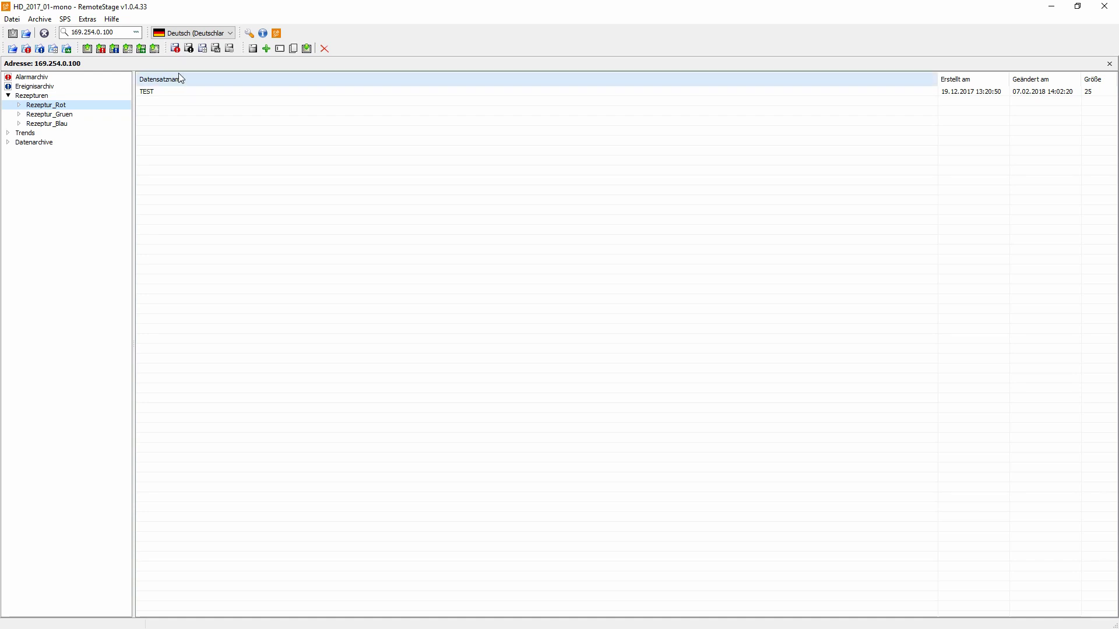
pyautogui.doubleClick(42, 106)
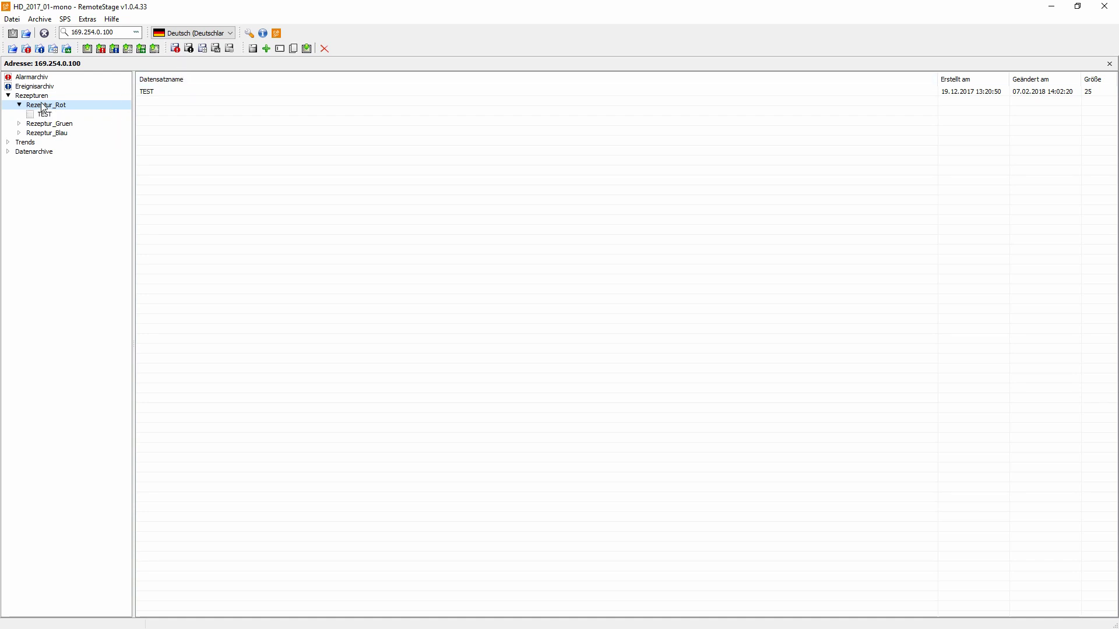
pyautogui.click(46, 115)
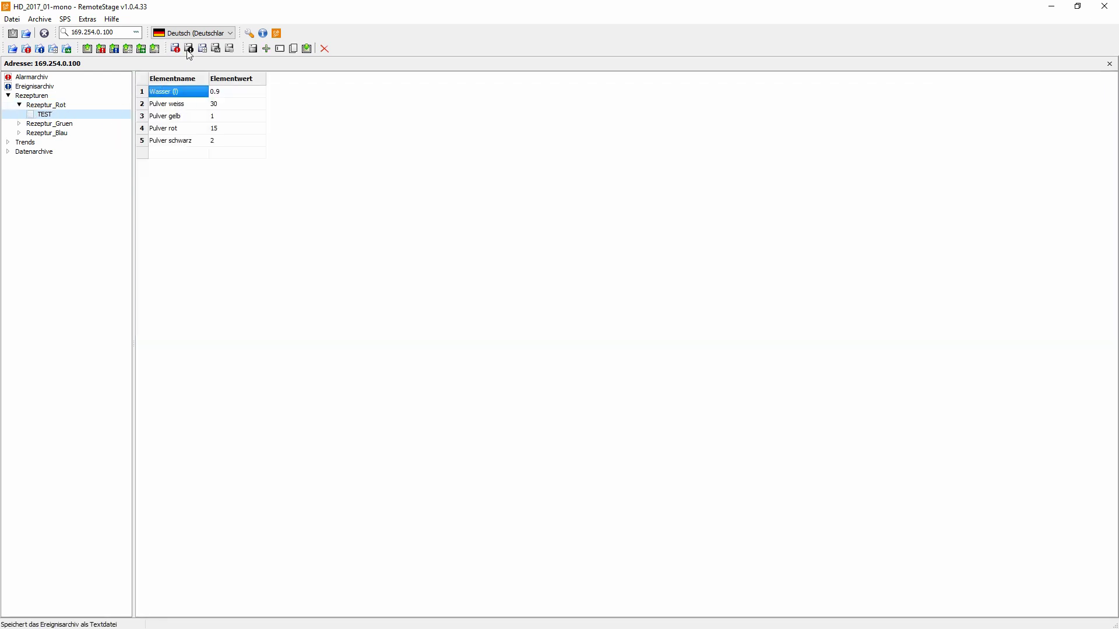
pyautogui.click(429, 184)
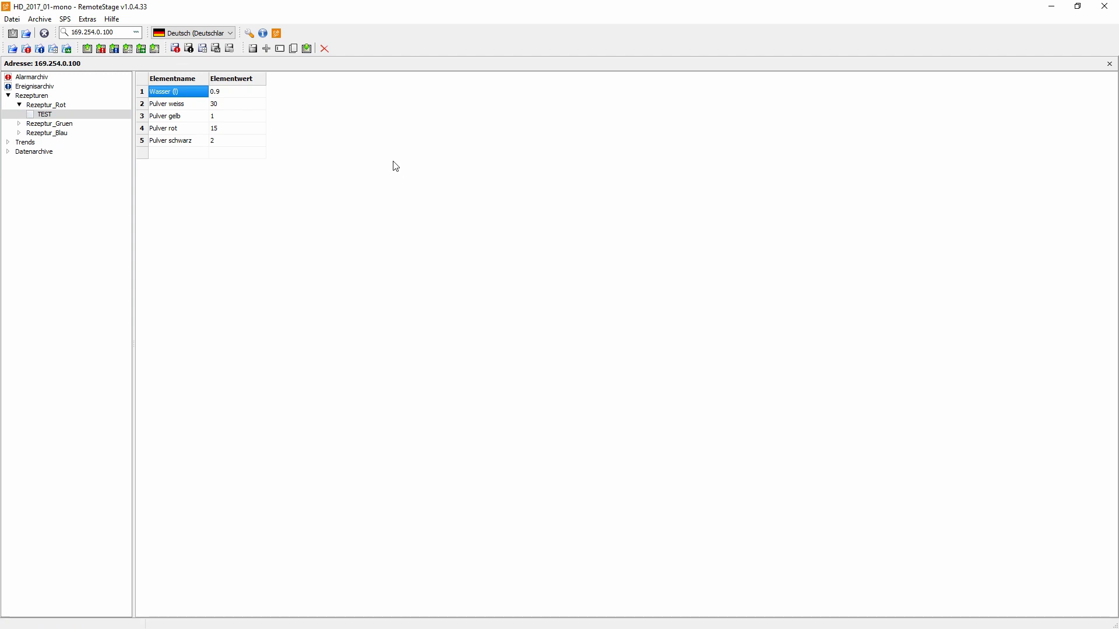
# Step: Download the TEST recipe record to the controller, agree to overwrite any existing record, and close the transfer dialog
pyautogui.click(308, 49)
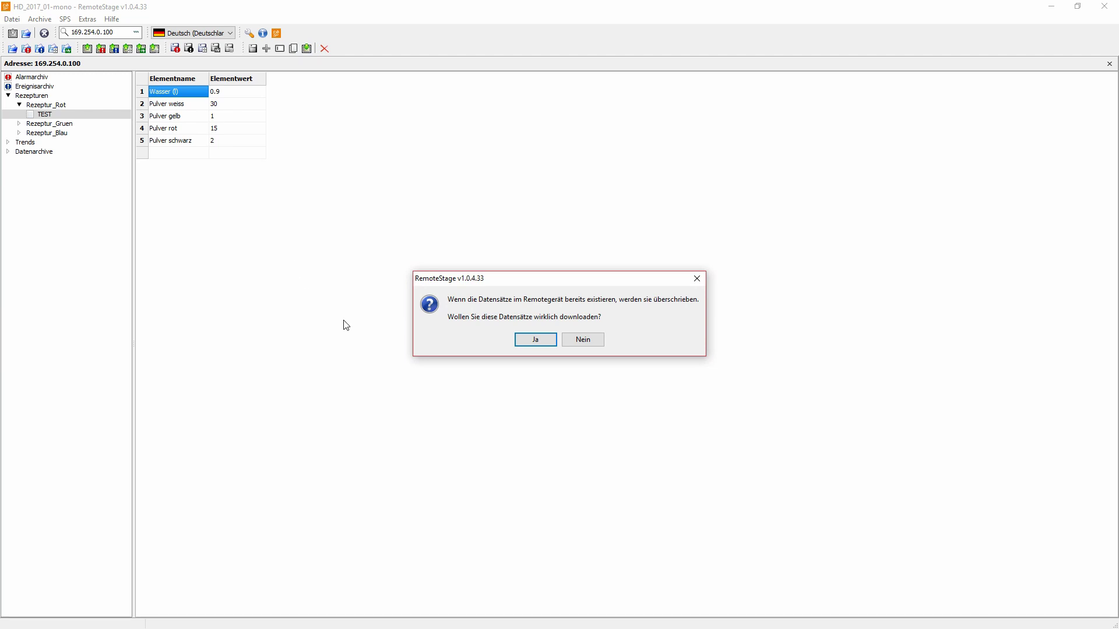
pyautogui.moveTo(499, 278); pyautogui.dragTo(504, 238)
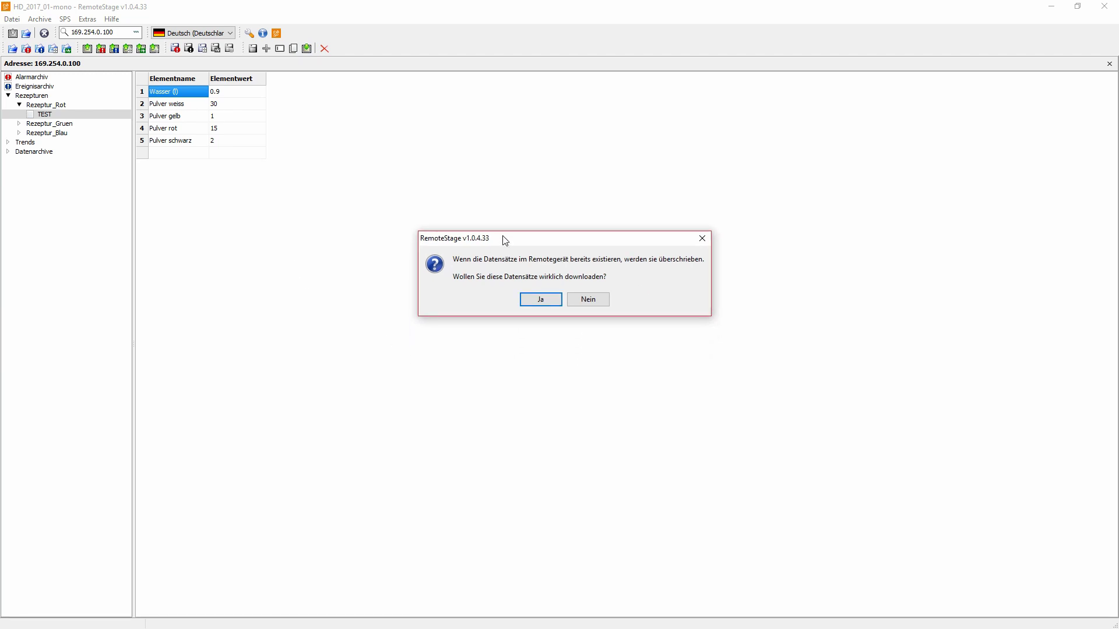
pyautogui.click(533, 302)
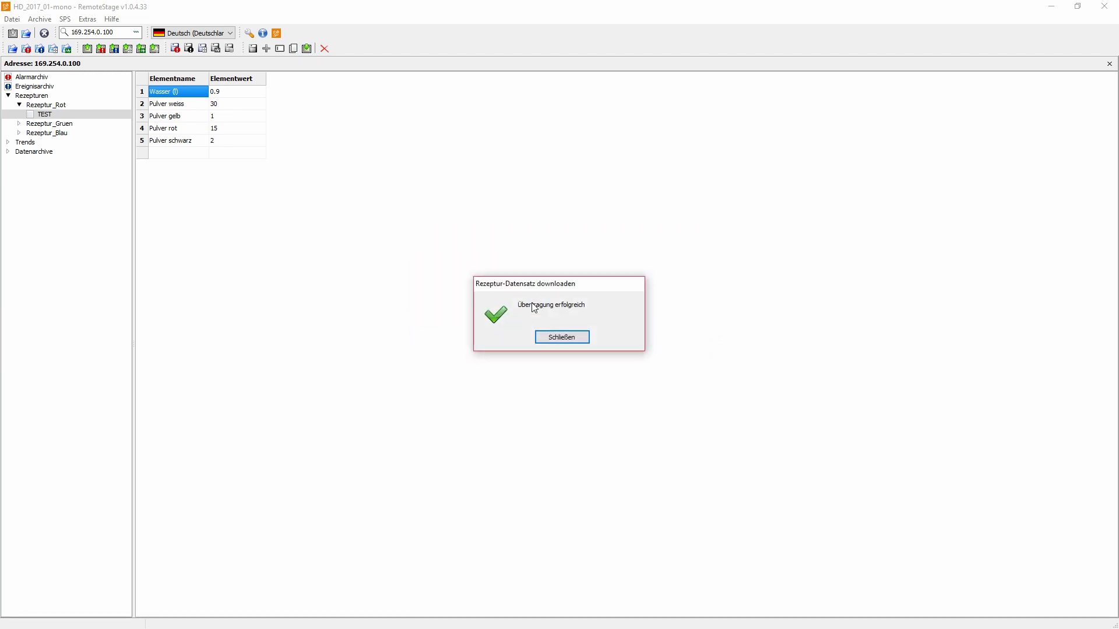
pyautogui.click(570, 340)
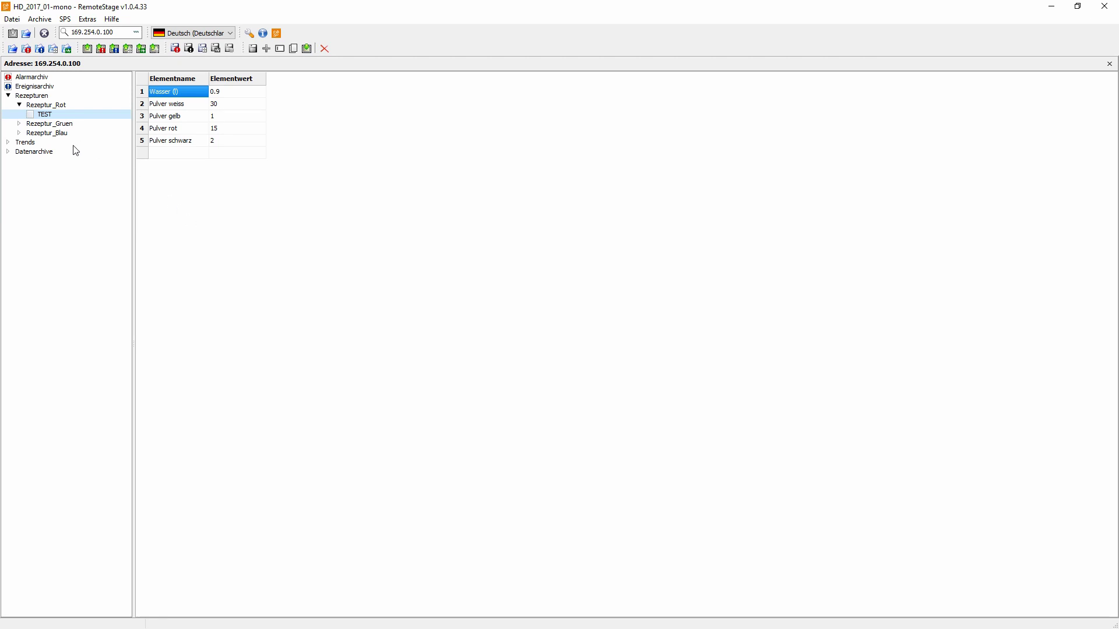
# Step: Display the curve of the Druck trend and open the export settings for its trend archive
pyautogui.doubleClick(32, 144)
pyautogui.click(38, 153)
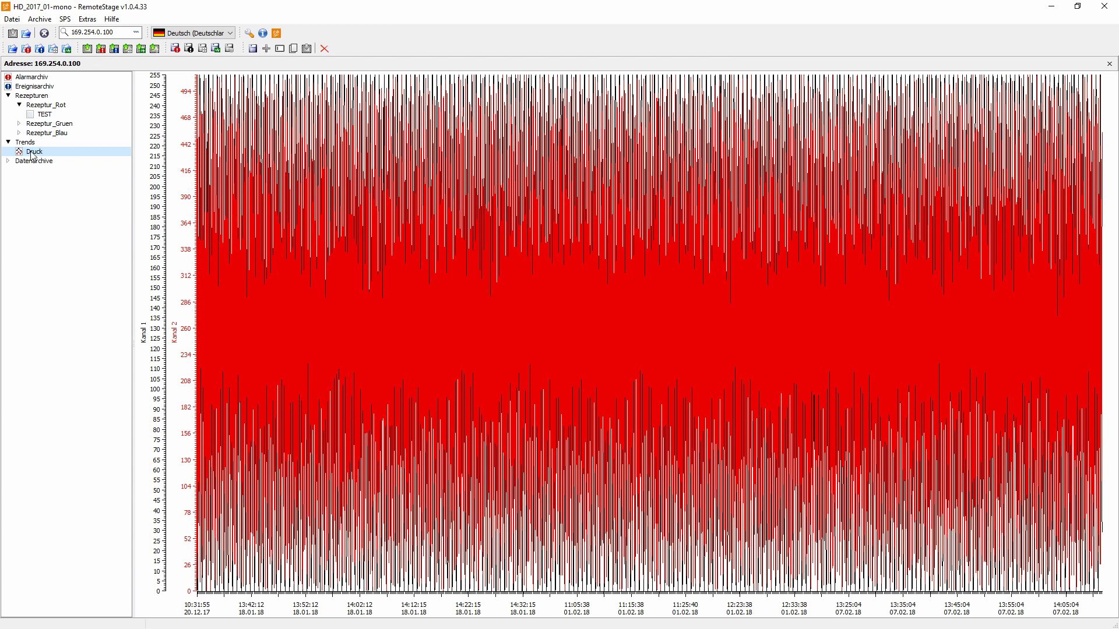
pyautogui.click(218, 51)
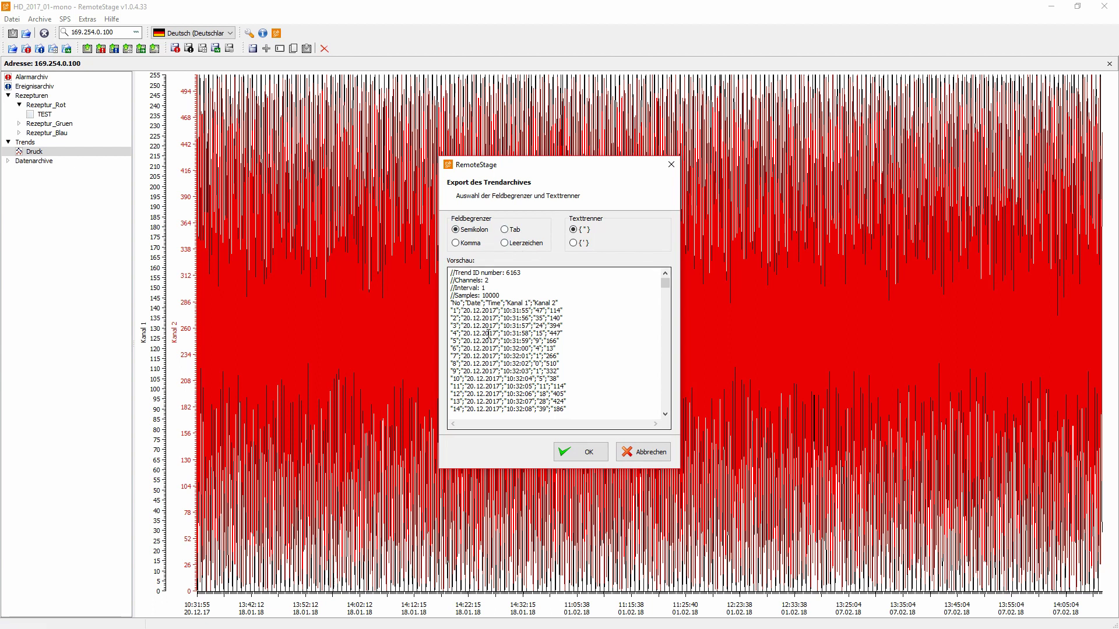
# Step: Check the header and sample rows in the export preview, and save the semicolon-separated trend as Druck.csv in the HD_2017_01-mono folder
pyautogui.moveTo(506, 303); pyautogui.dragTo(503, 302)
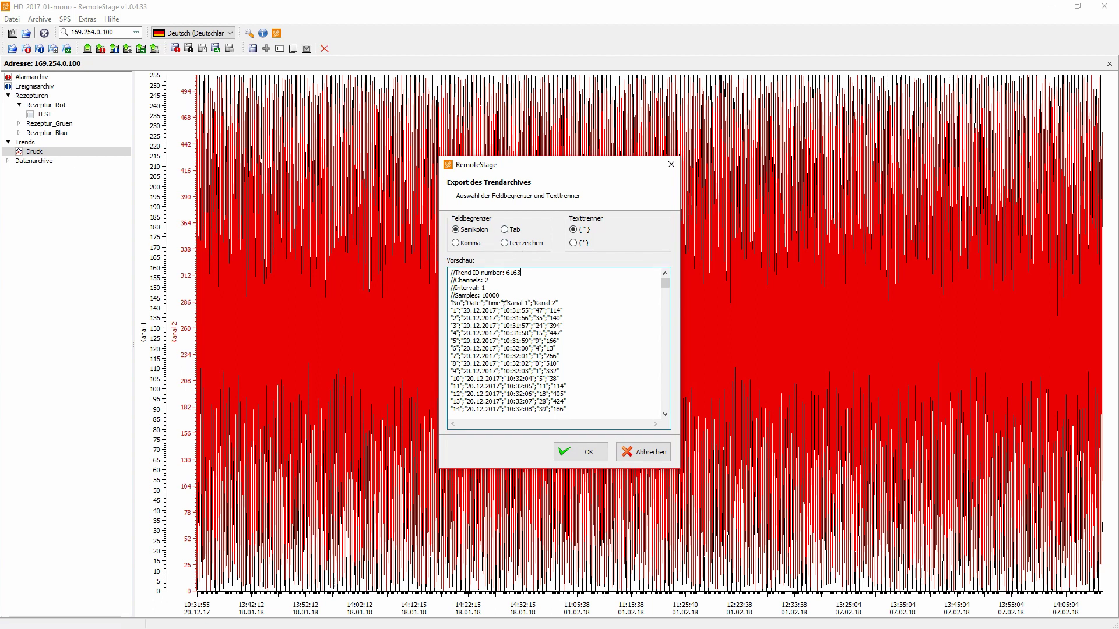
pyautogui.click(507, 301)
pyautogui.moveTo(500, 295); pyautogui.dragTo(446, 270)
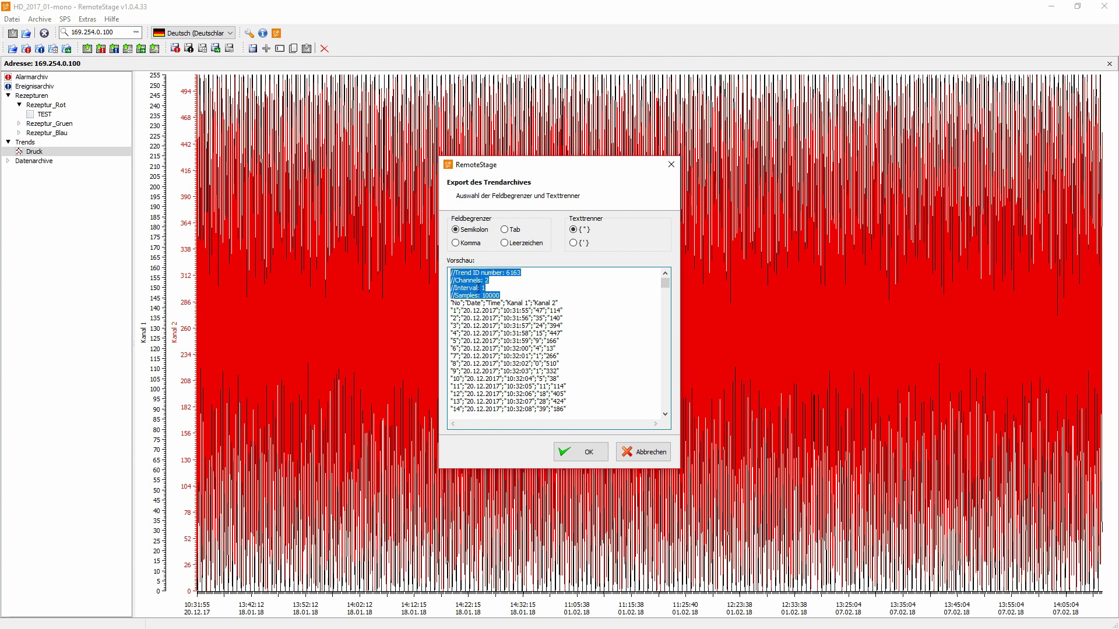
pyautogui.click(530, 290)
pyautogui.scroll(-20, 554, 309)
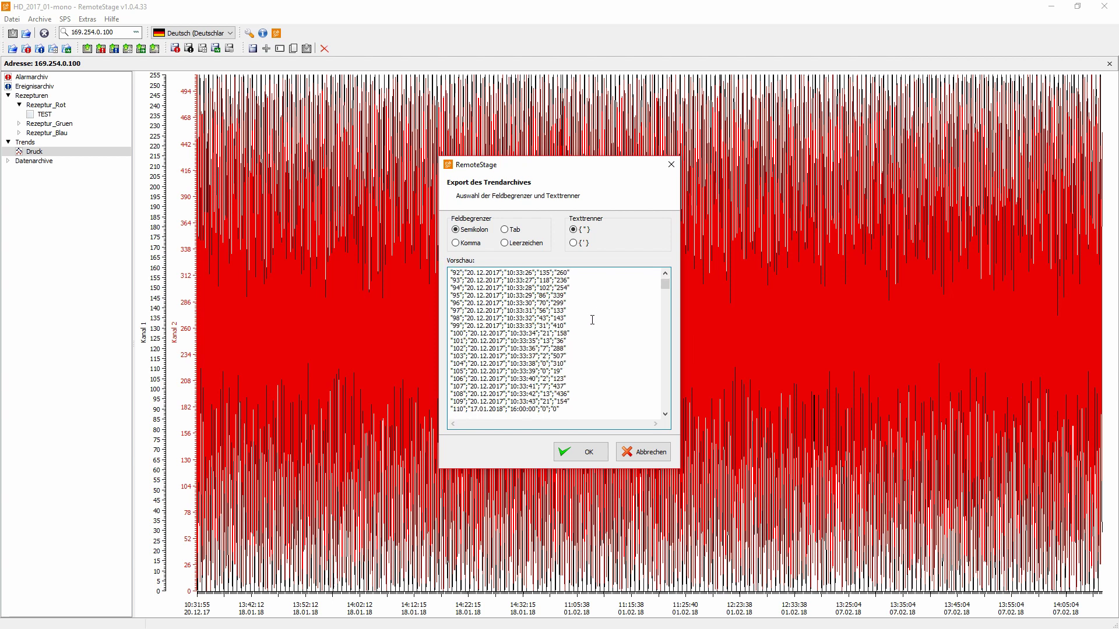
pyautogui.scroll(-20, 577, 326)
pyautogui.scroll(-20, 562, 341)
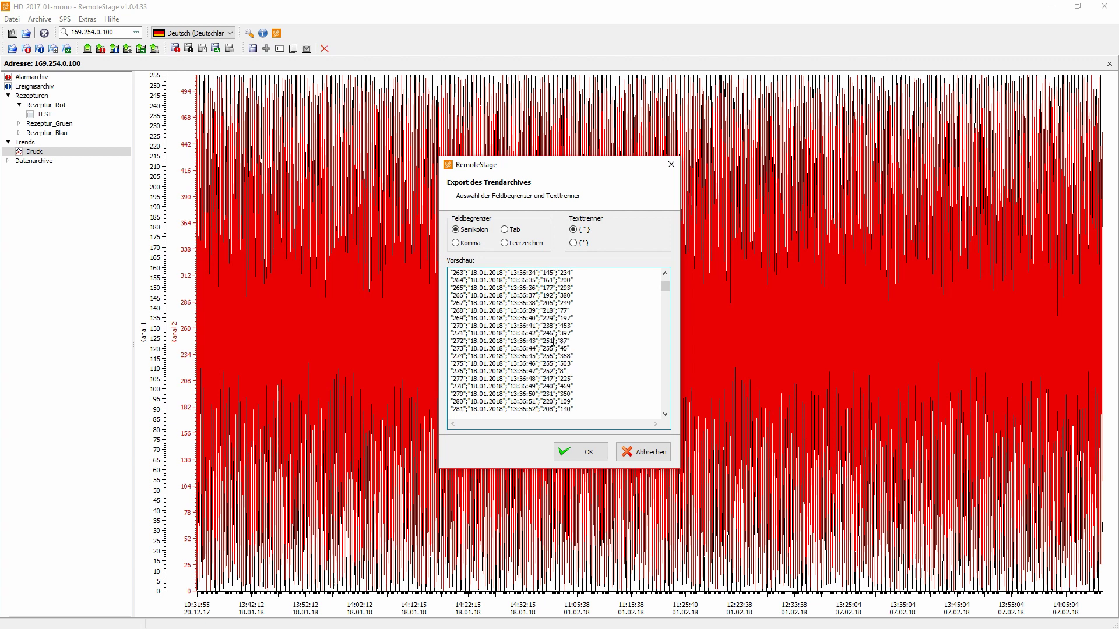
pyautogui.click(590, 464)
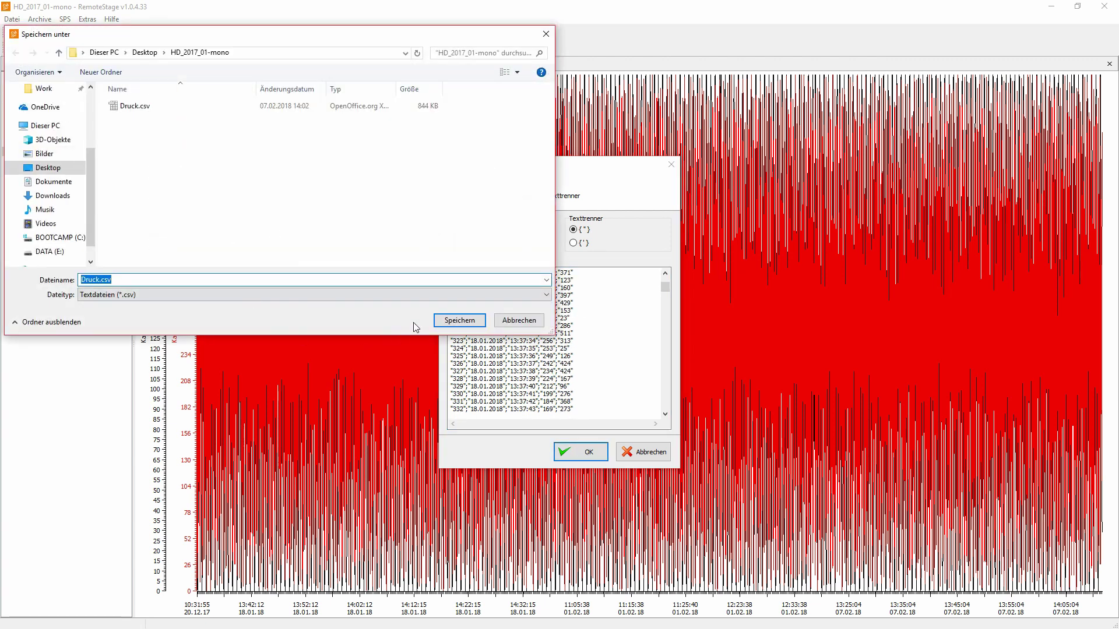
pyautogui.click(460, 322)
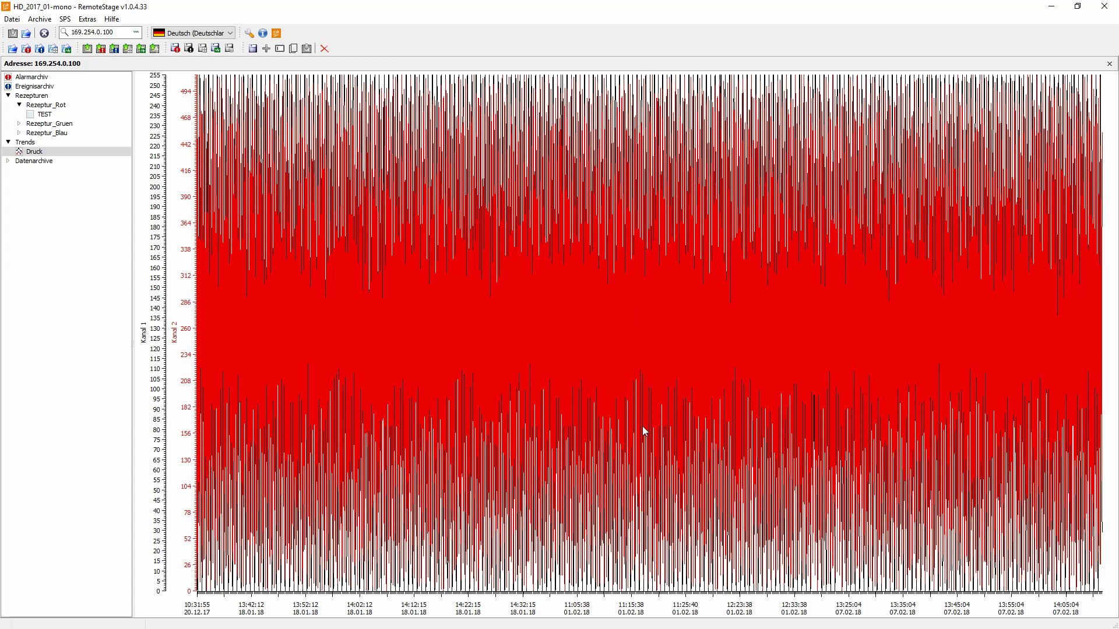